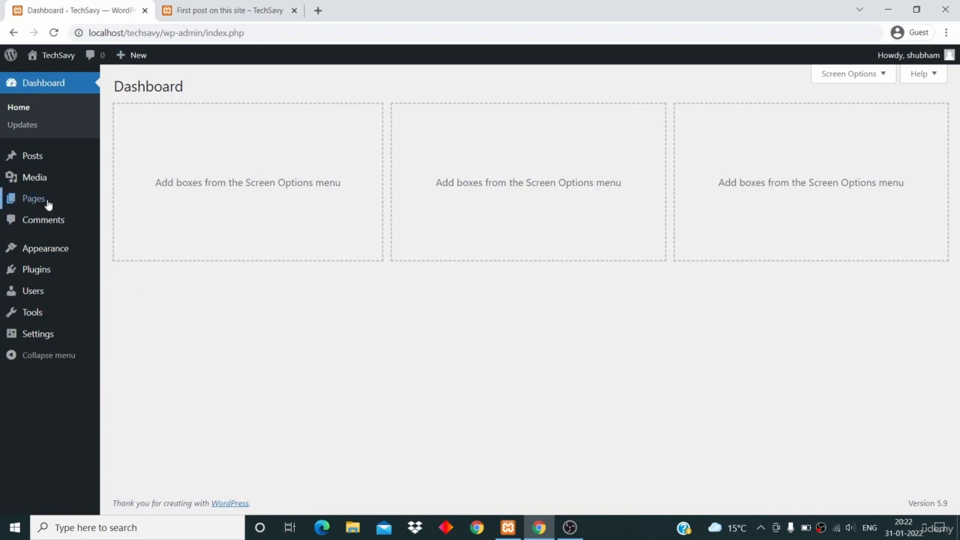
Create a new page from the Pages list and dismiss the block editor's welcome guide
mouse_move(42, 206)
left_click(44, 201)
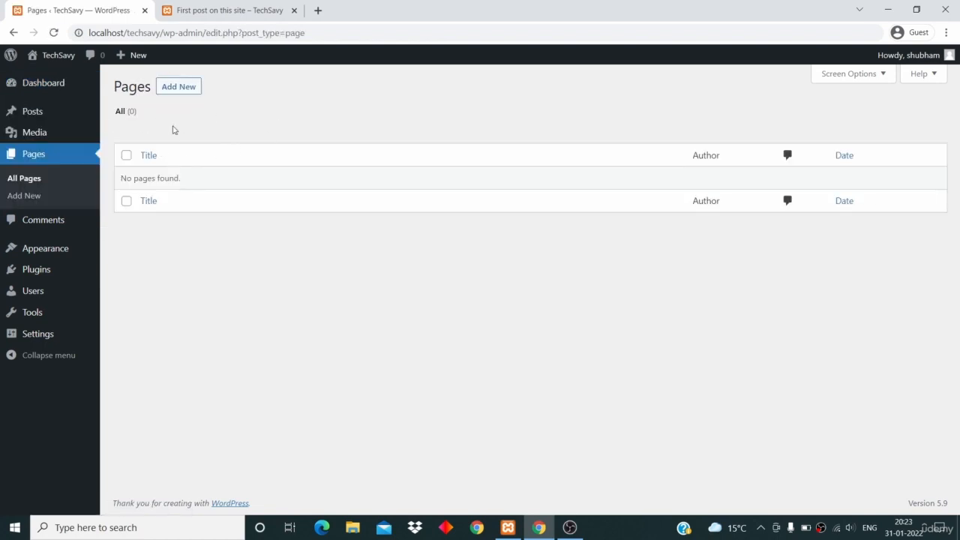
left_click(176, 88)
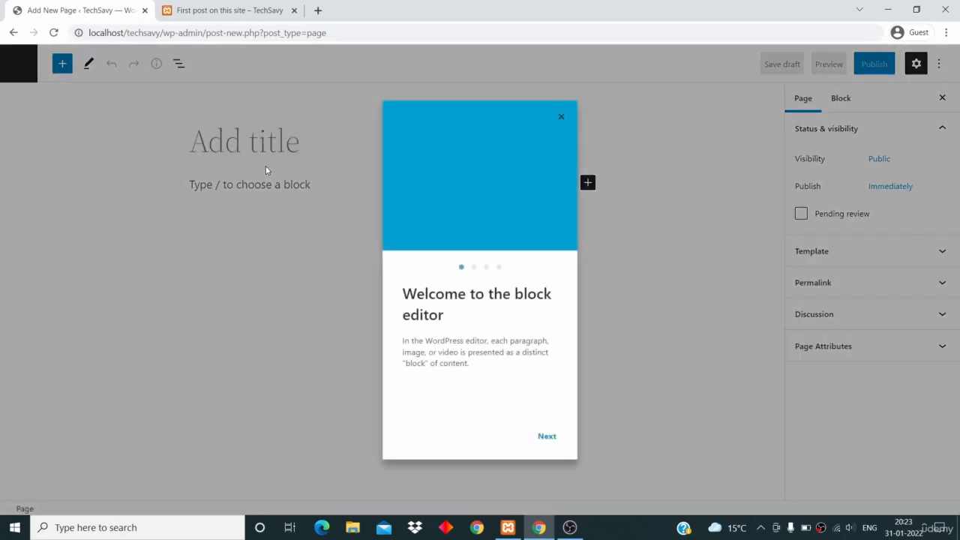
left_click(562, 118)
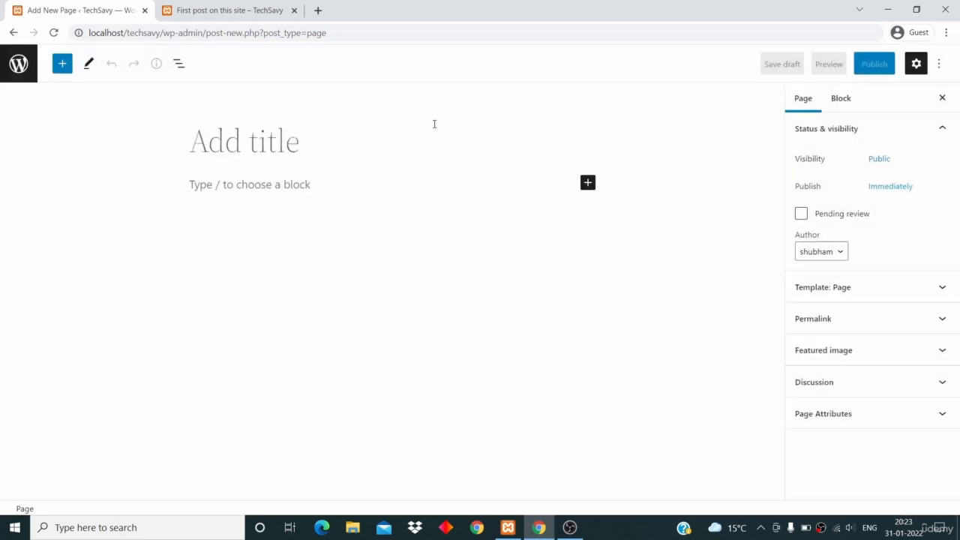
Title the page "About Us" and place the cursor in the empty paragraph below the title
type("A")
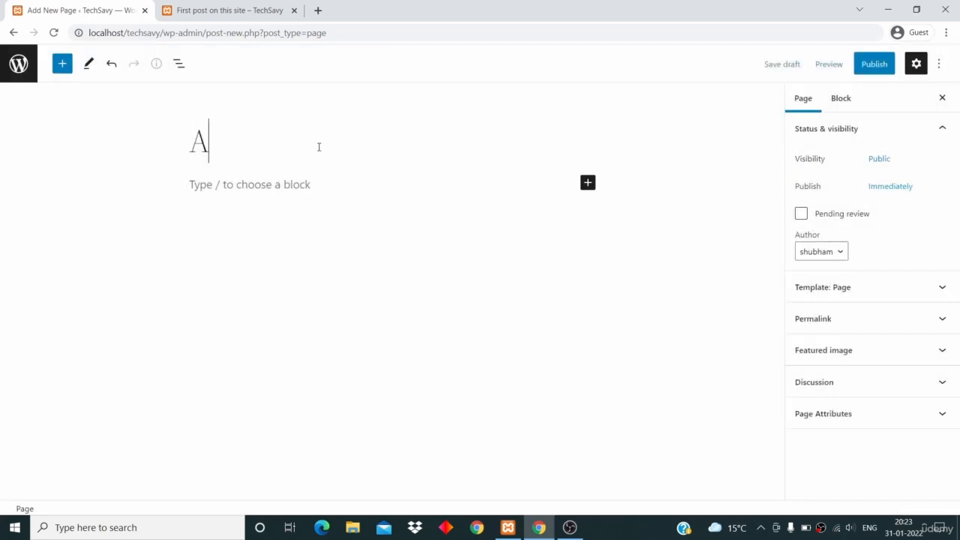
type("bous Us")
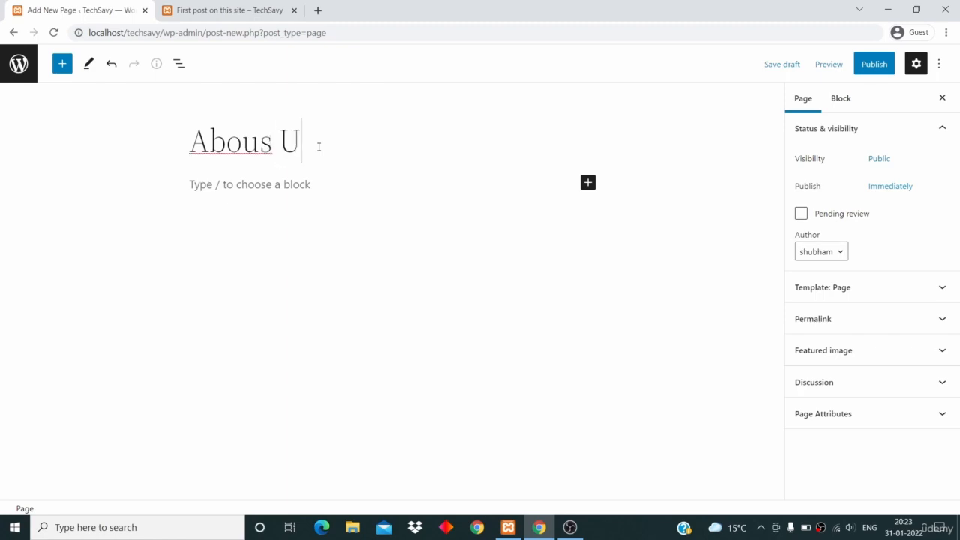
left_click(272, 148)
key("BackSpace")
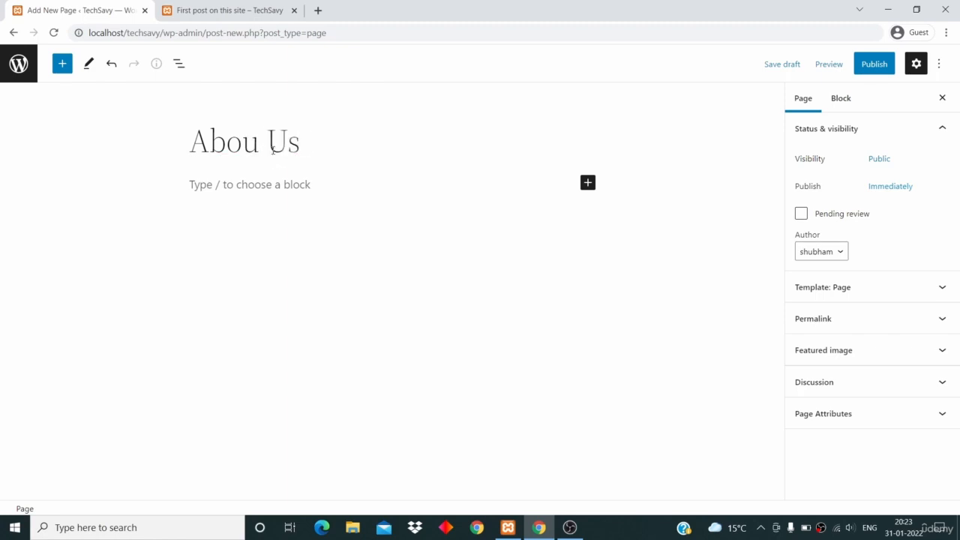
type("t")
left_click(322, 190)
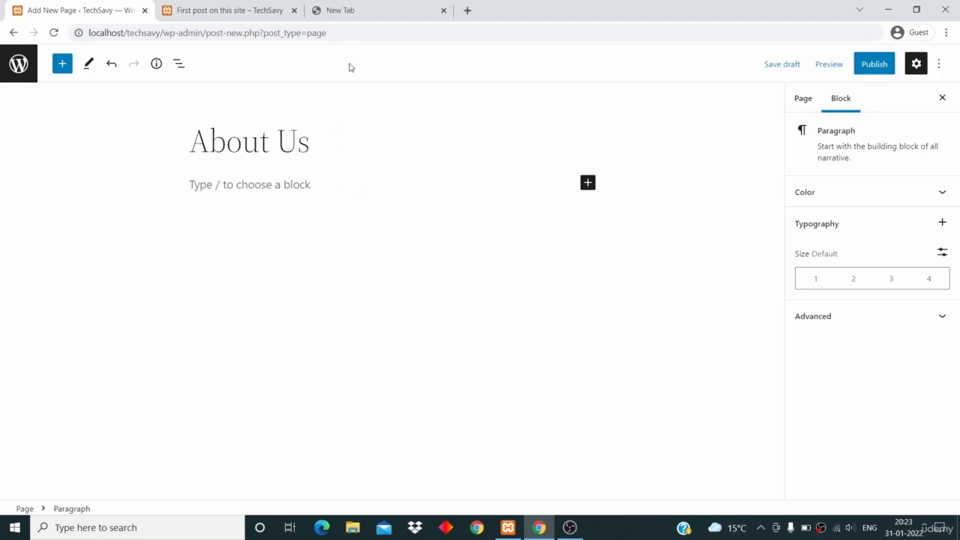
Search the web for "lorem ipsum" in the new browser tab and open the lipsum.com generator
left_click(354, 11)
type("lorem")
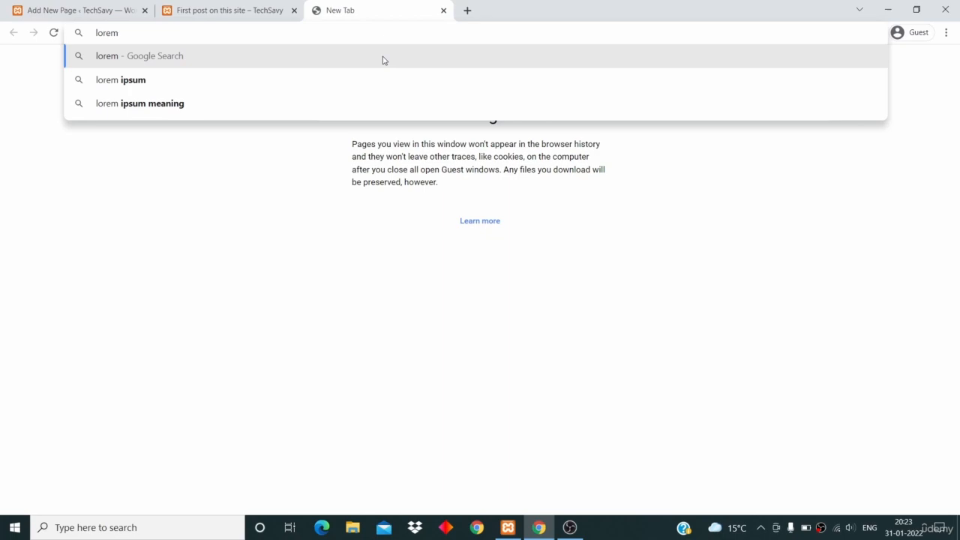
key("Down")
key("Return")
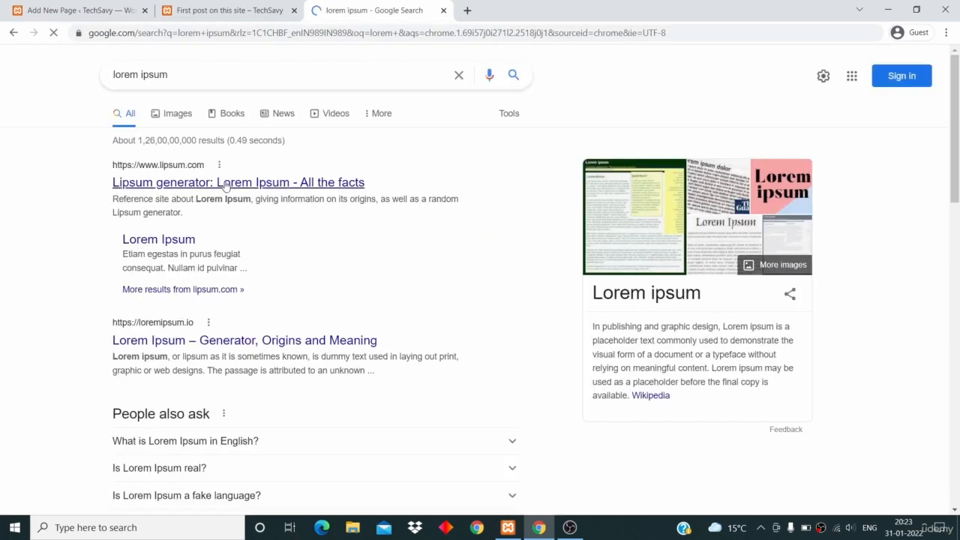
left_click(225, 182)
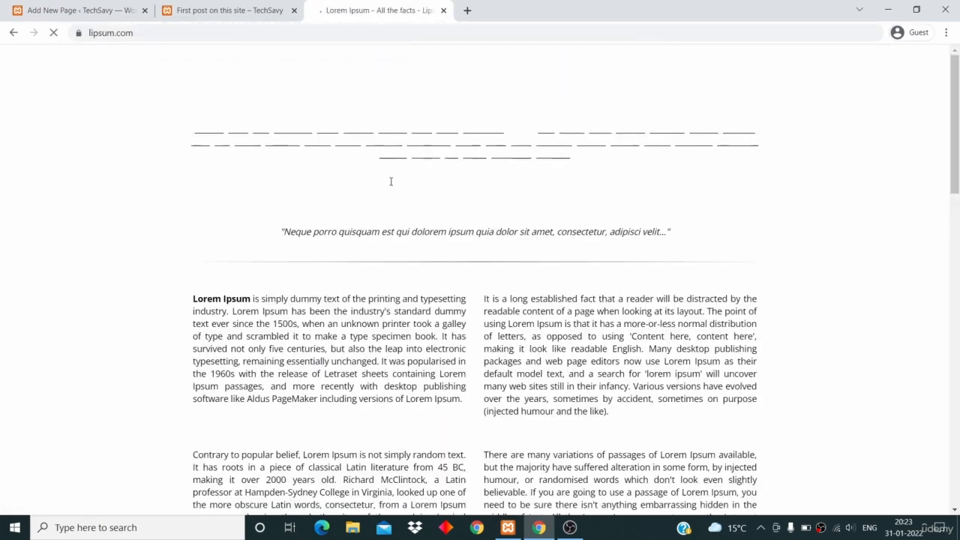
Generate 1 paragraph of Lorem Ipsum placeholder text
scroll(390, 183, "down", 9)
scroll(390, 181, "up", 2)
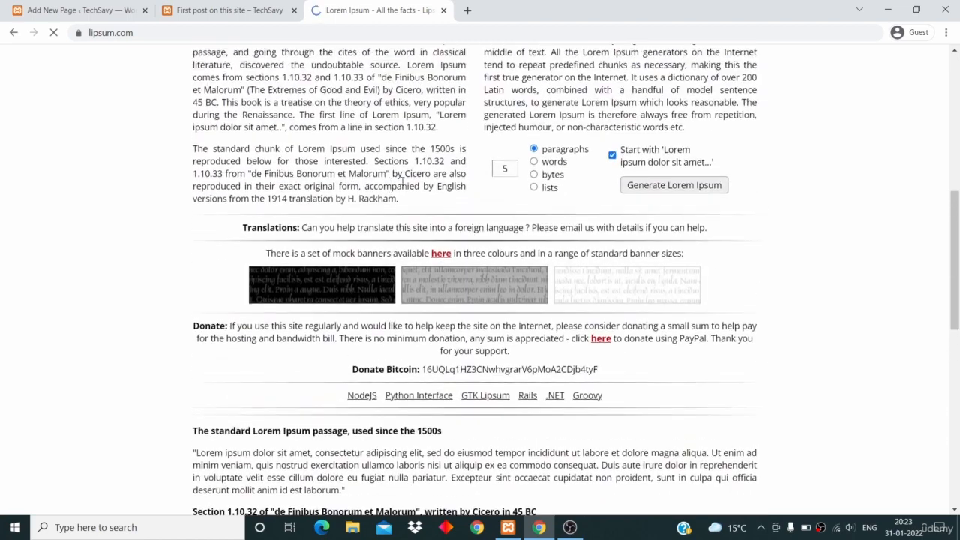
left_click(512, 169)
key("BackSpace")
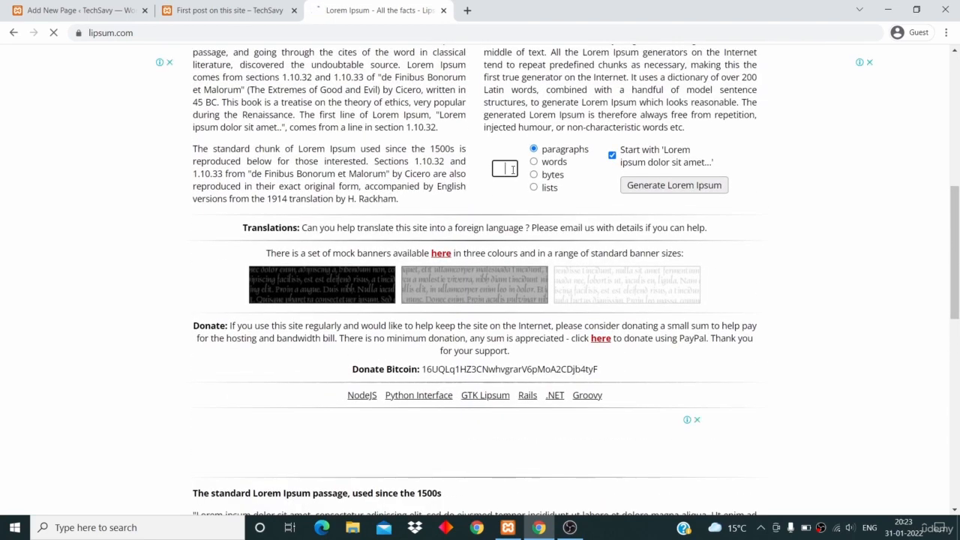
left_click(659, 187)
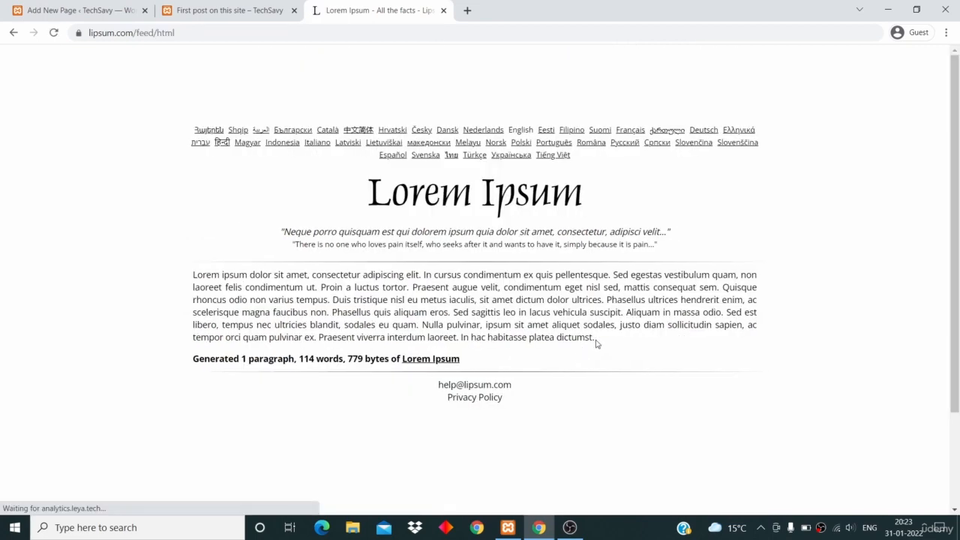
Copy the whole generated Lorem Ipsum paragraph and return to the page being edited
left_click_drag(596, 339, 185, 282)
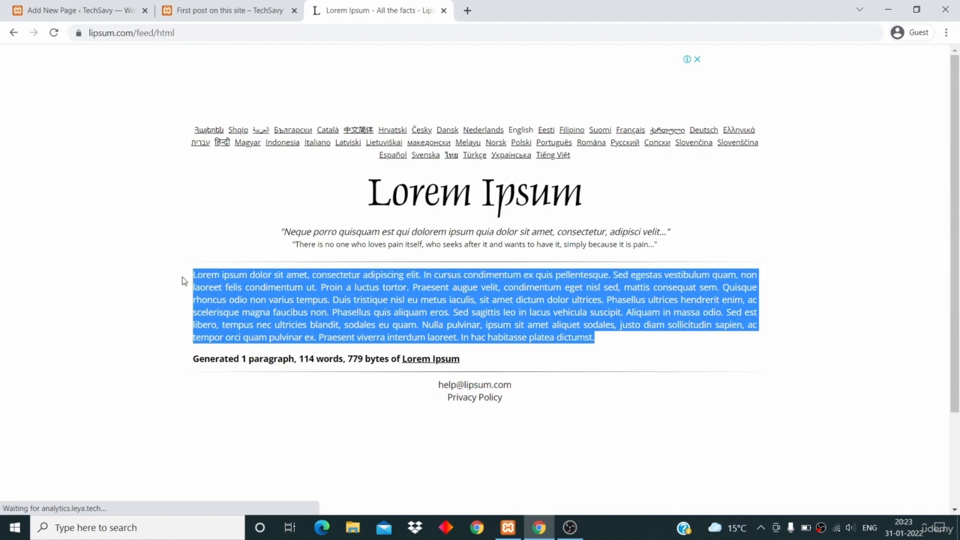
right_click(232, 293)
left_click(244, 300)
left_click(75, 10)
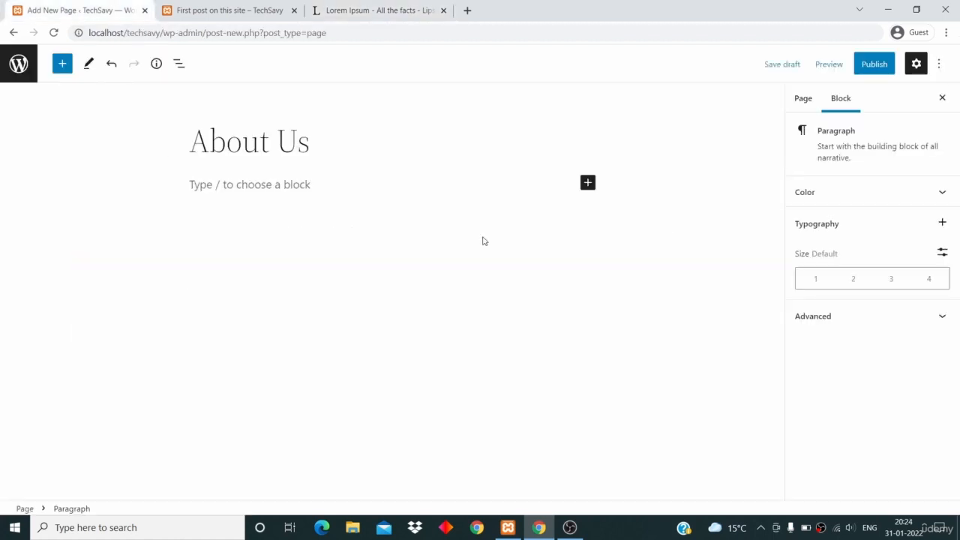
Add the copied Lorem Ipsum text as a Paragraph block under the title and start an empty block below it
left_click(587, 183)
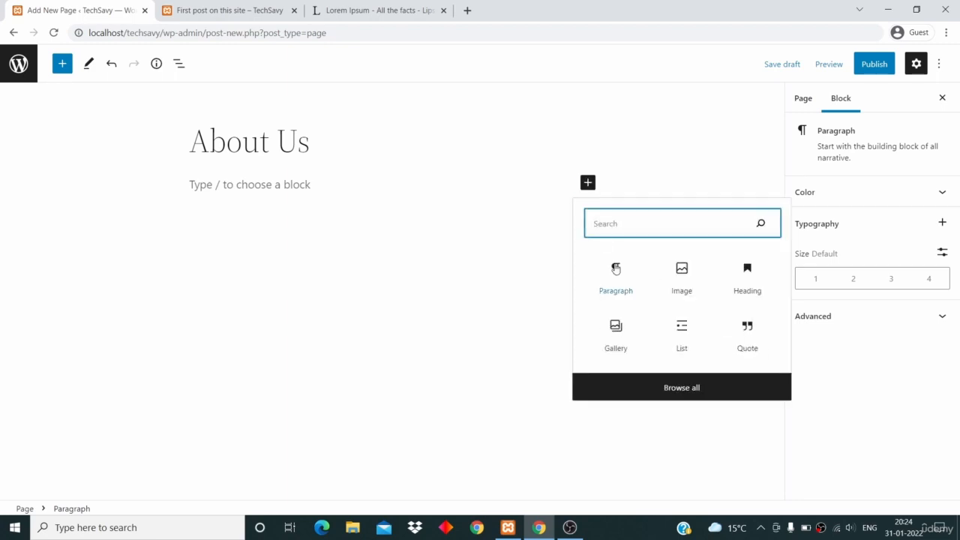
left_click(615, 271)
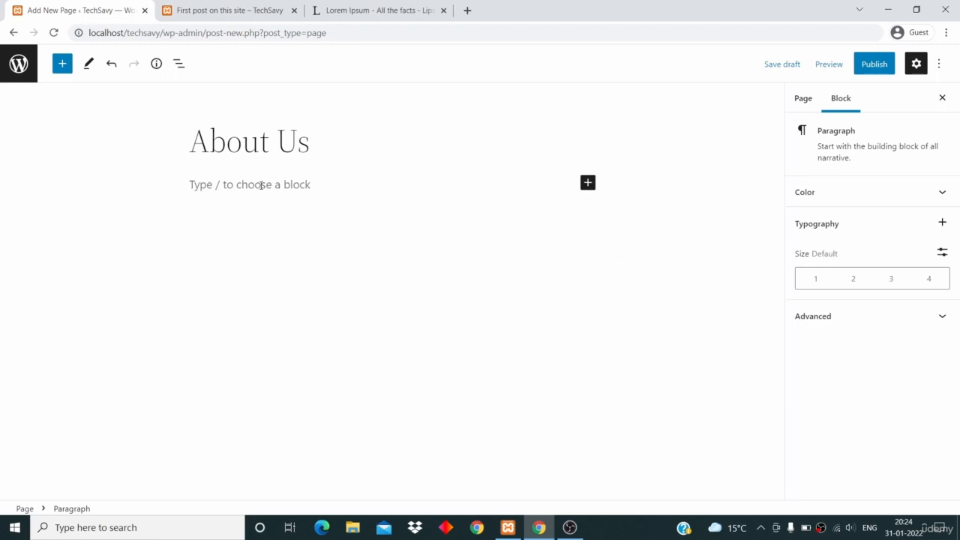
type("Lorem ipsum dolor sit amet, consectetur adipiscing elit. In cursus condimentum ex quis pellentesque. Sed egestas vestibulum quam, non laoreet felis condimentum ut. Proin a luctus tortor. Praesent augue velit, condimentum eget nisl sed, mattis consequat sem. Quisque rhoncus odio non varius tempus. Duis tristique nisl eu metus iaculis, sit amet dictum dolor ultrices. Phasellus ultrices hendrerit enim, ac scelerisque magna faucibus non. Phasellus quis aliquam eros. Sed sagittis leo in lacus vehicula suscipit. Aliquam in massa odio. Sed est libero, tempus nec ultricies blandit, sodales eu quam. Nulla pulvinar, ipsum sit amet aliquet sodales, justo diam sollicitudin sapien, ac tempor orci quam pulvinar ex. Praesent viverra interdum laoreet. In hac habitasse platea dictumst.")
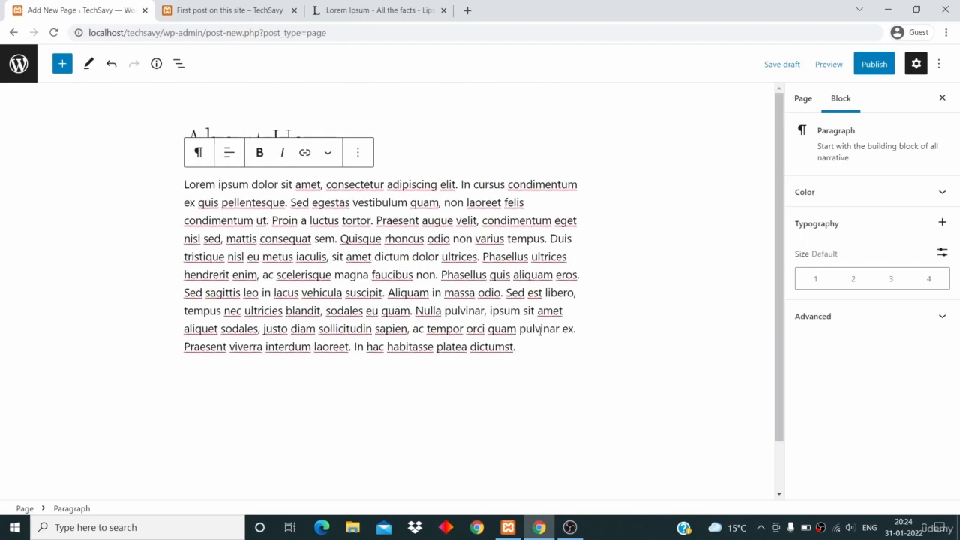
key("Return")
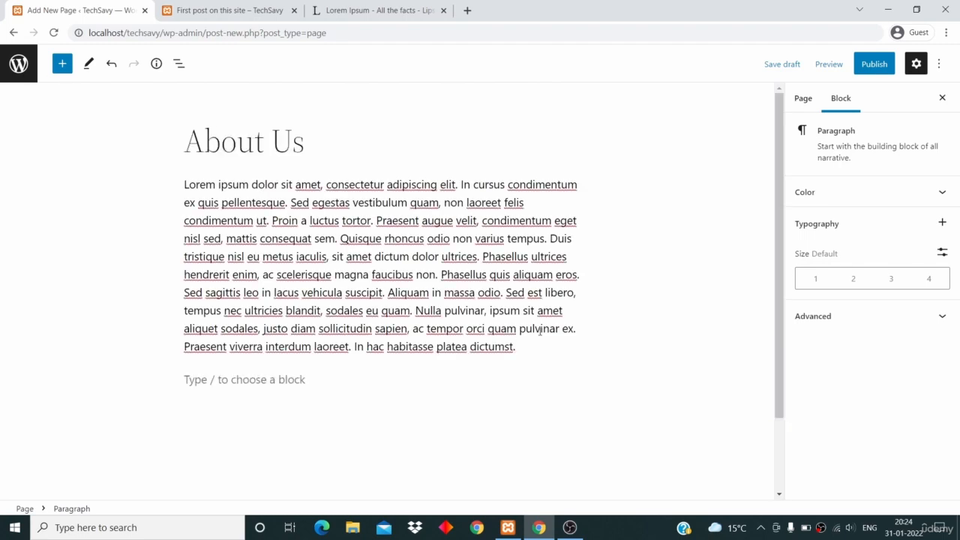
Insert a Gallery block below the Lorem Ipsum paragraph
scroll(528, 382, "down", 1)
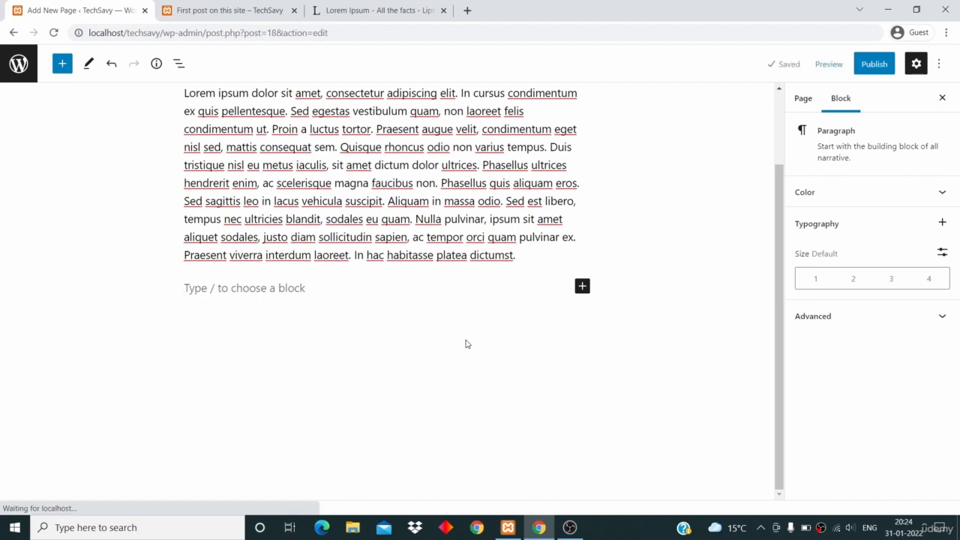
left_click(582, 289)
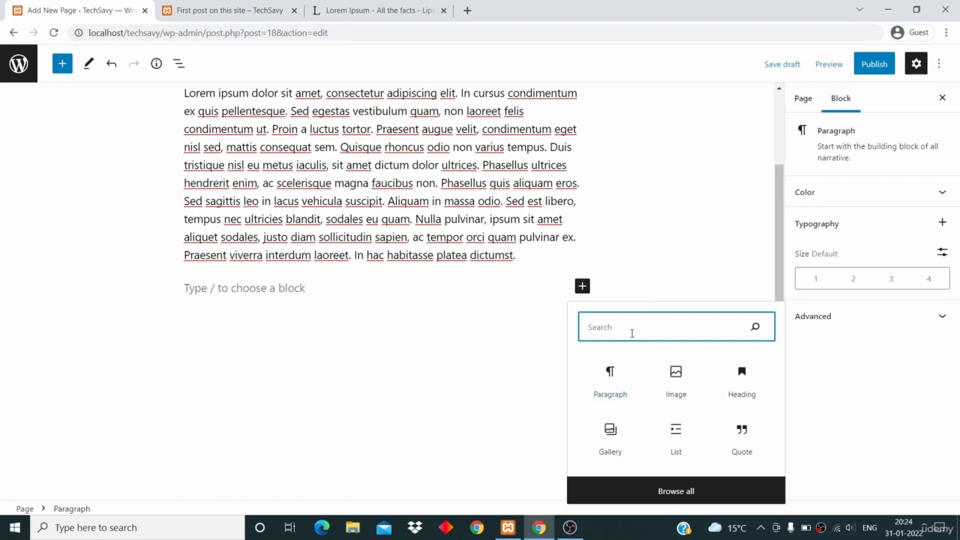
type("gallery")
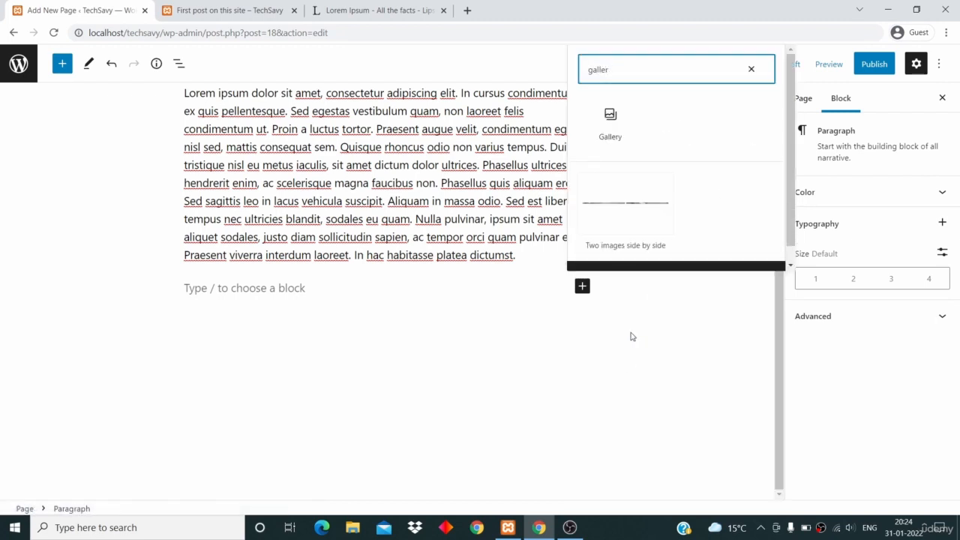
key("BackSpace")
key("BackSpace")
key("BackSpace")
key("BackSpace")
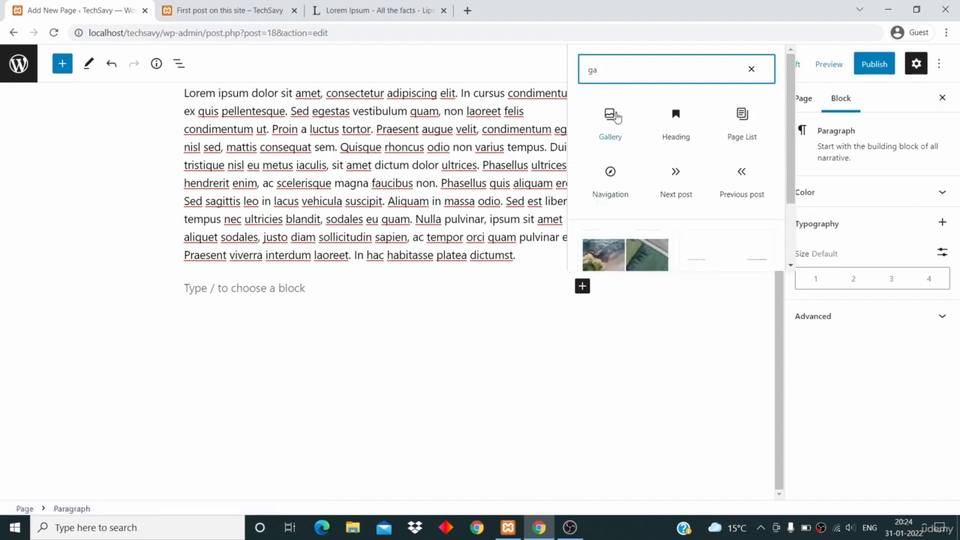
key("BackSpace")
key("BackSpace")
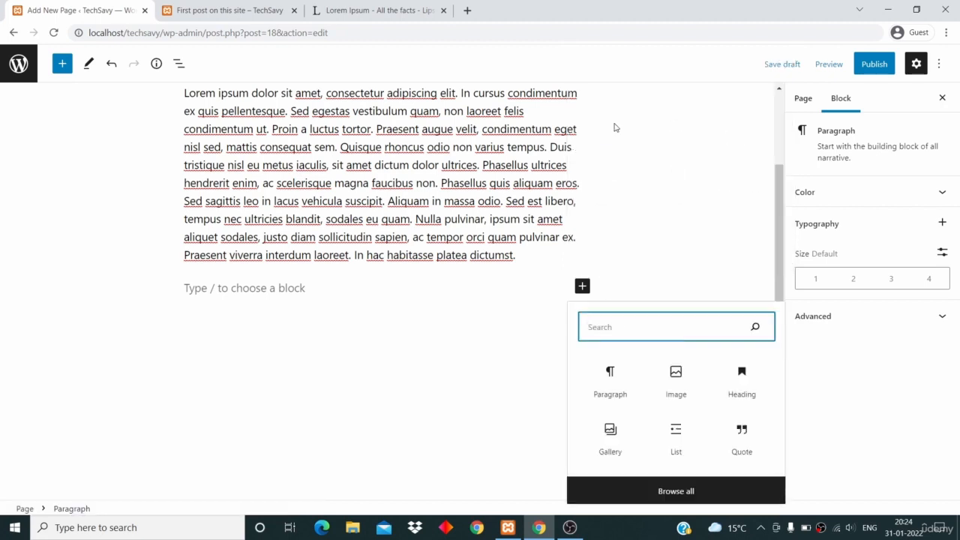
left_click(610, 435)
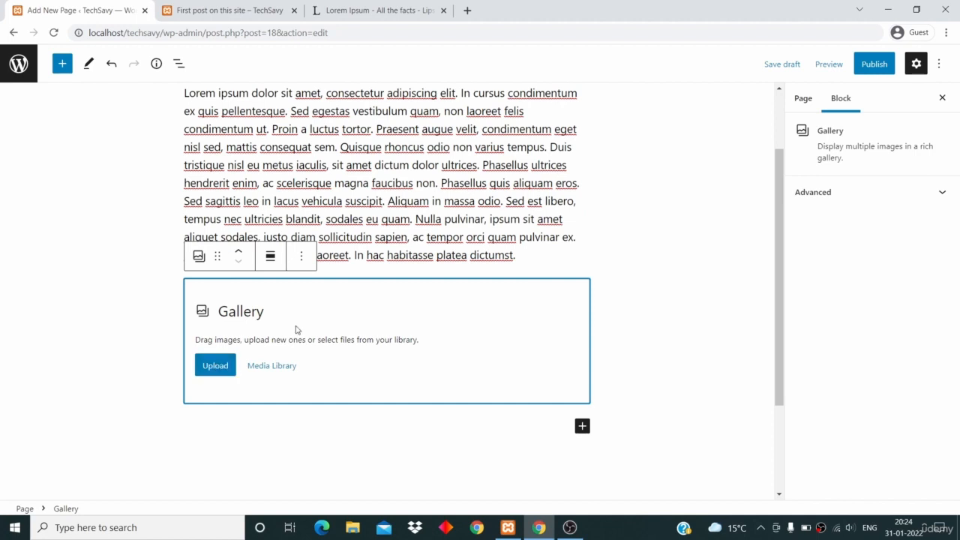
Create a new gallery from all five images in the Media Library
left_click(289, 374)
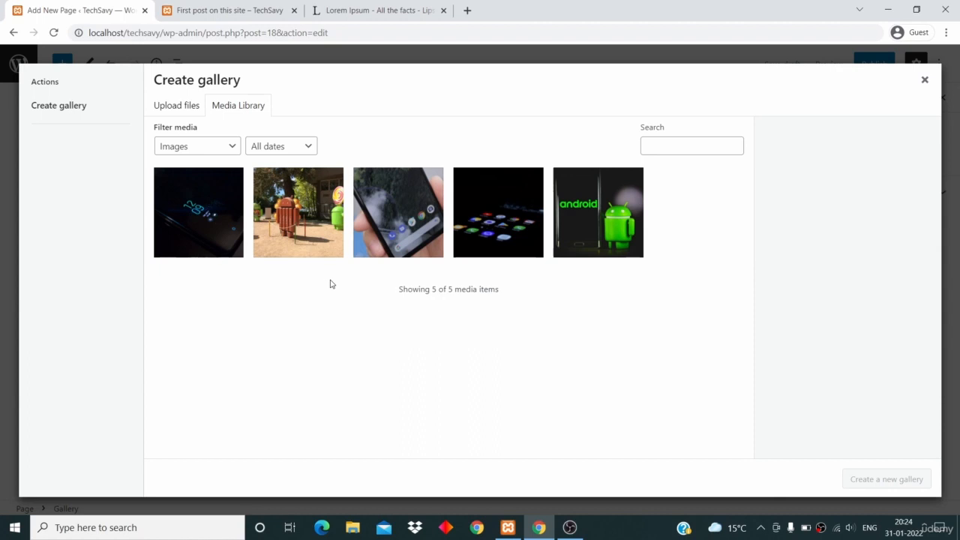
left_click(197, 237)
left_click(307, 225)
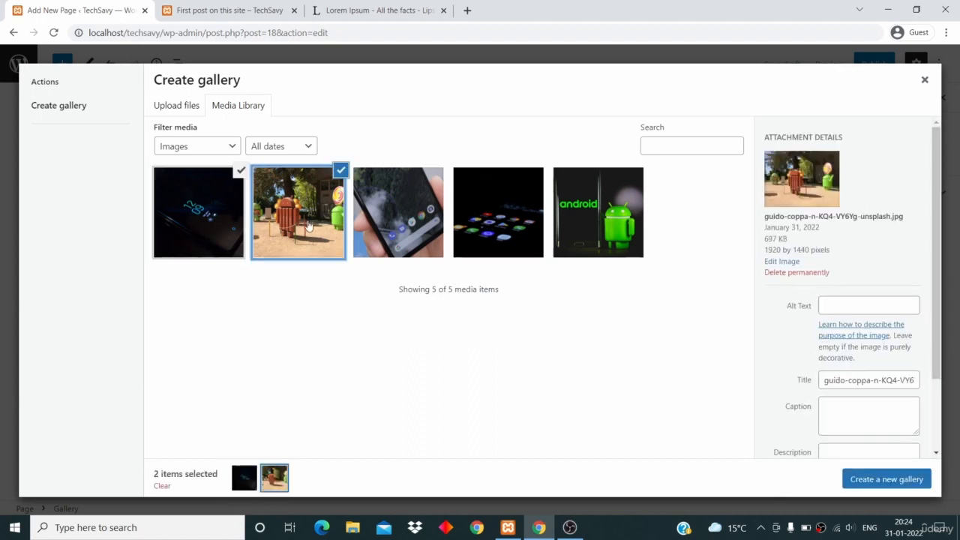
left_click(393, 213)
left_click(491, 204)
left_click(590, 192)
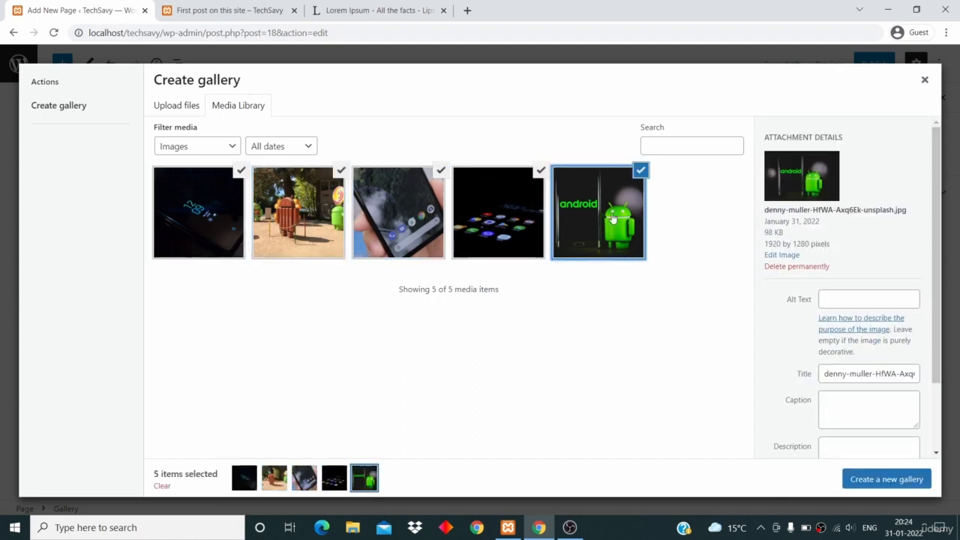
left_click(878, 481)
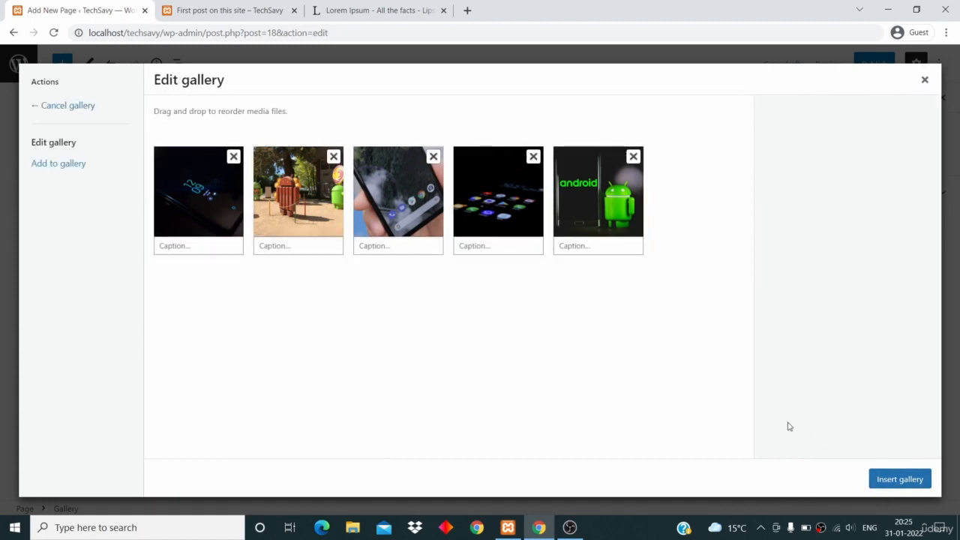
Insert the five-image gallery into the page, leaving the image captions empty
left_click(570, 246)
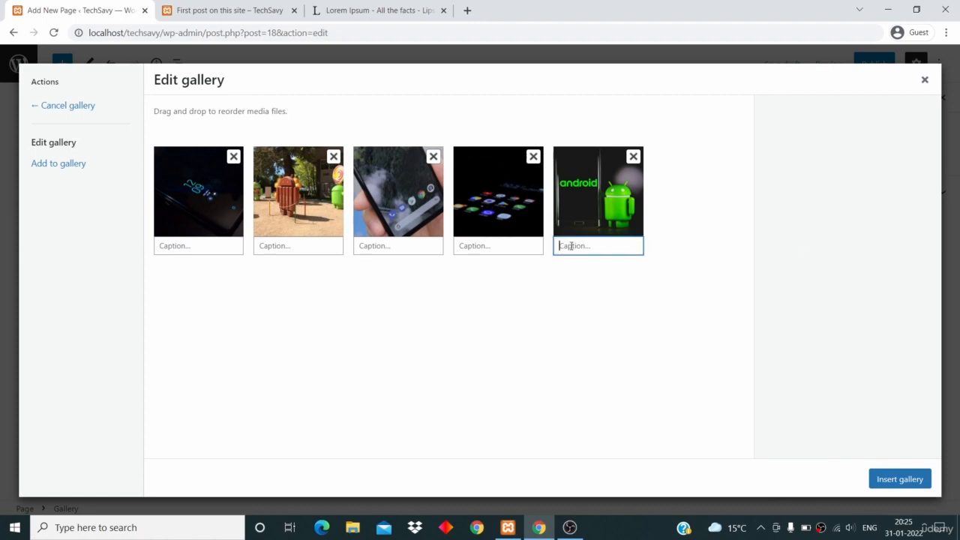
left_click(524, 245)
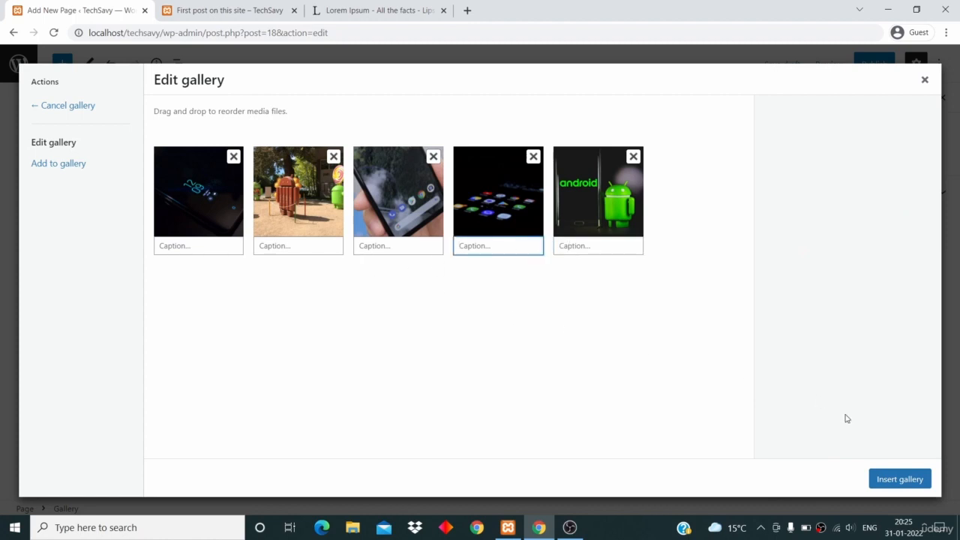
left_click(898, 479)
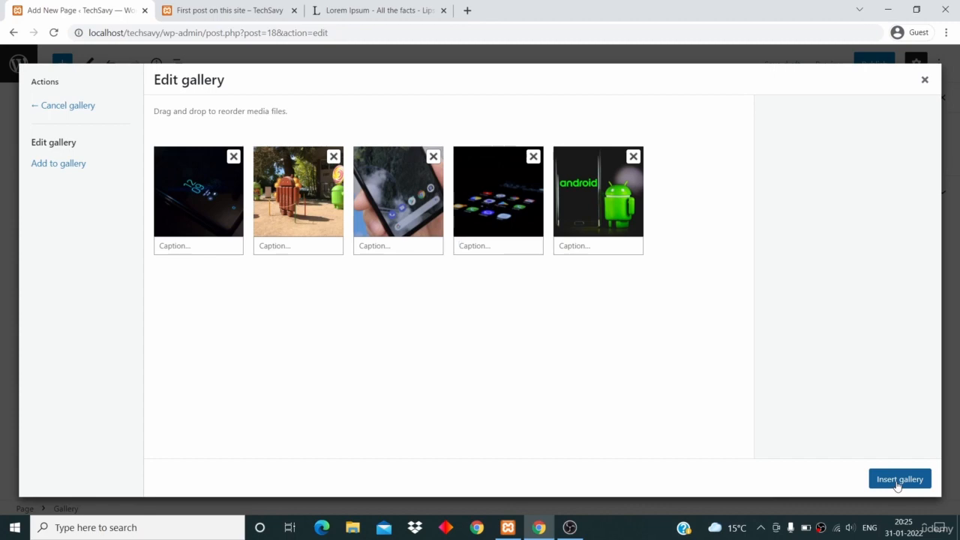
Insert a Paragraph block below the image gallery
scroll(621, 390, "down", 3)
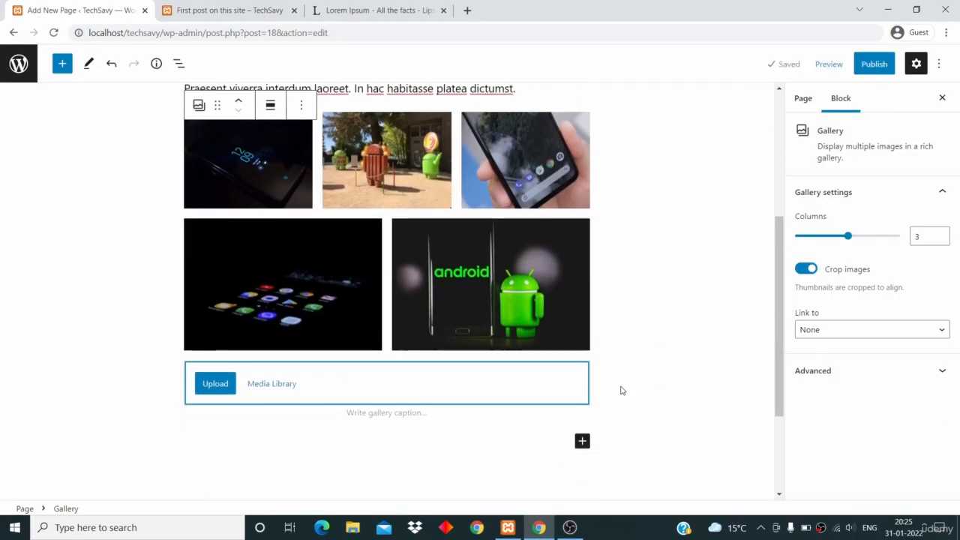
scroll(621, 390, "down", 1)
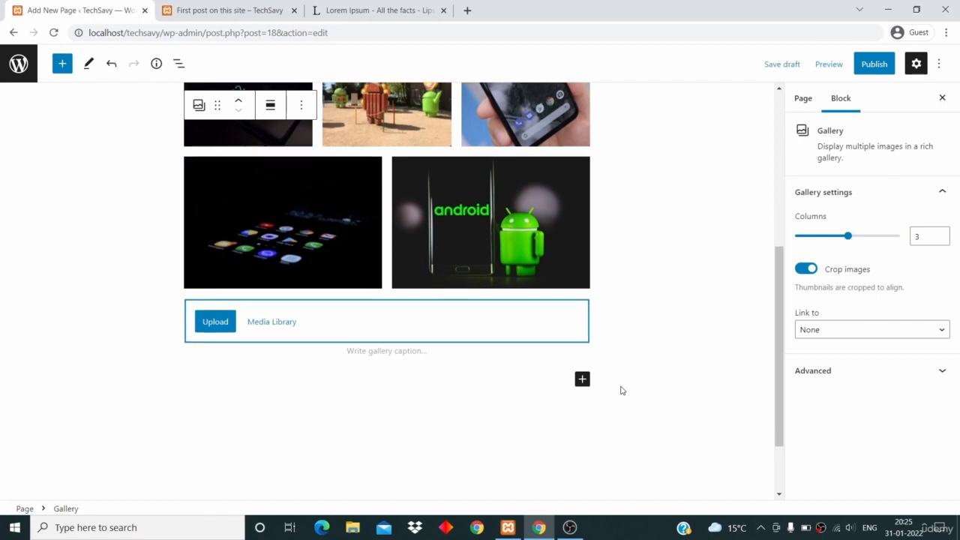
left_click(581, 380)
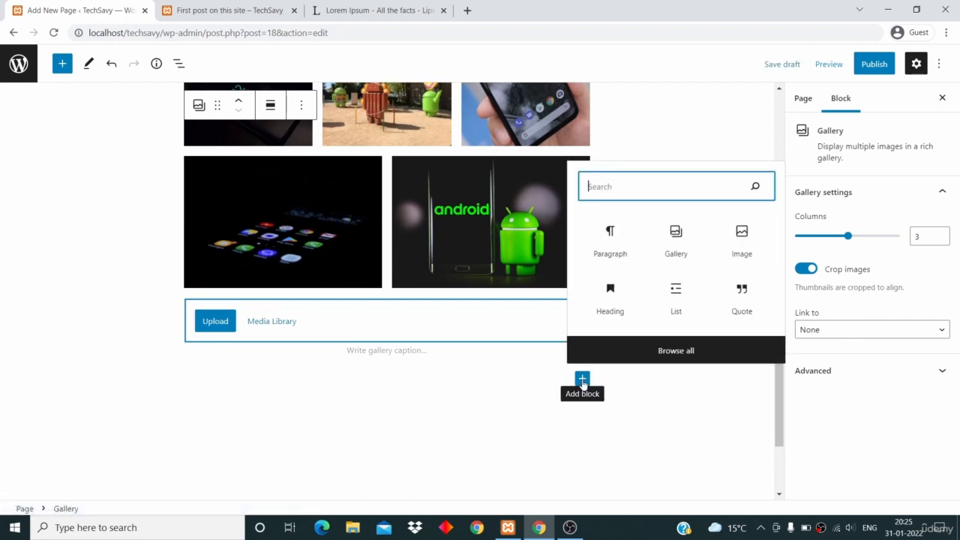
left_click(611, 250)
left_click(611, 250)
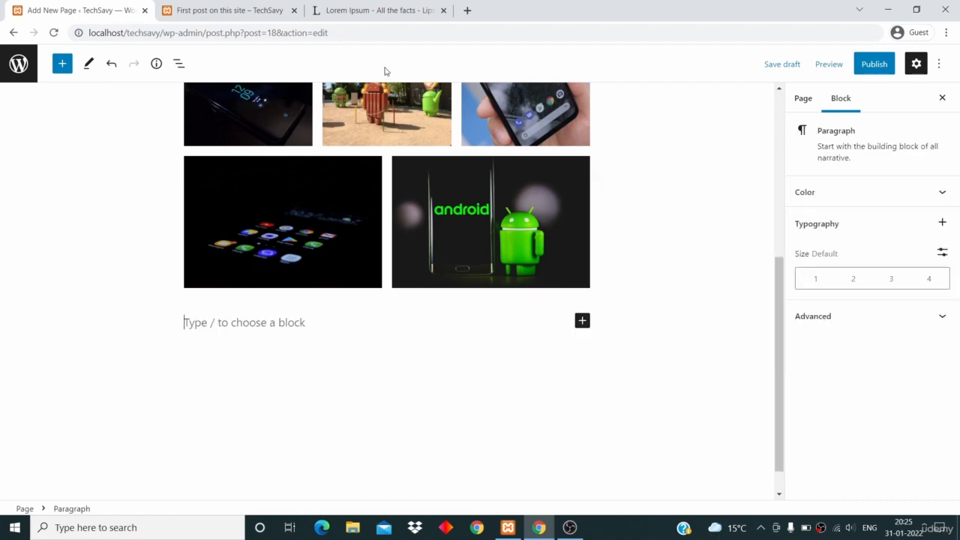
Copy the selected Lorem Ipsum paragraph from the lipsum.com page again and paste it into the empty block below the gallery
left_click(375, 10)
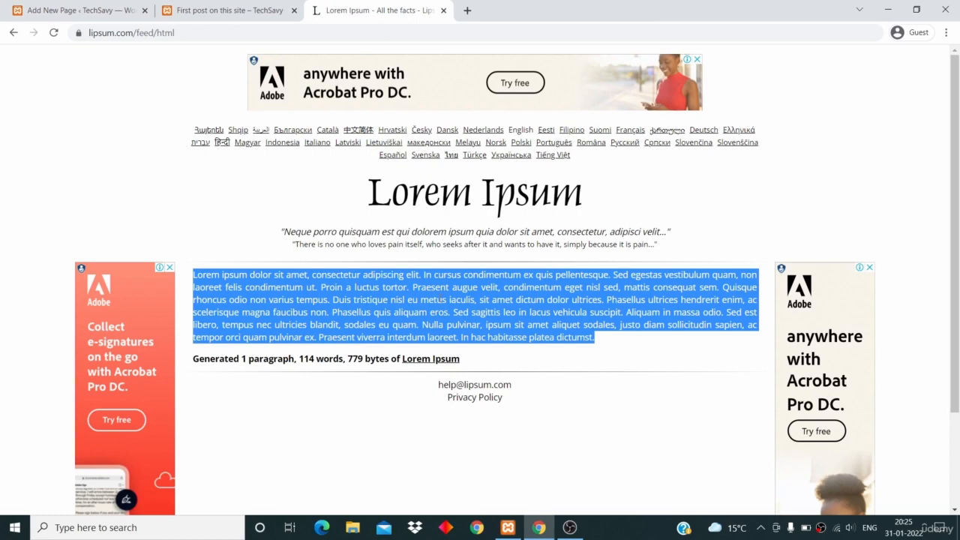
right_click(442, 304)
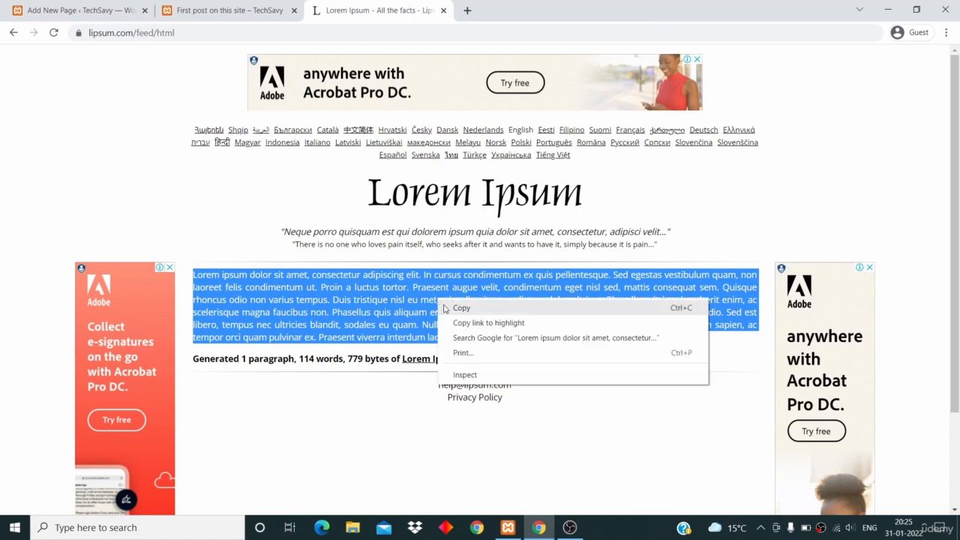
left_click(449, 308)
left_click(72, 15)
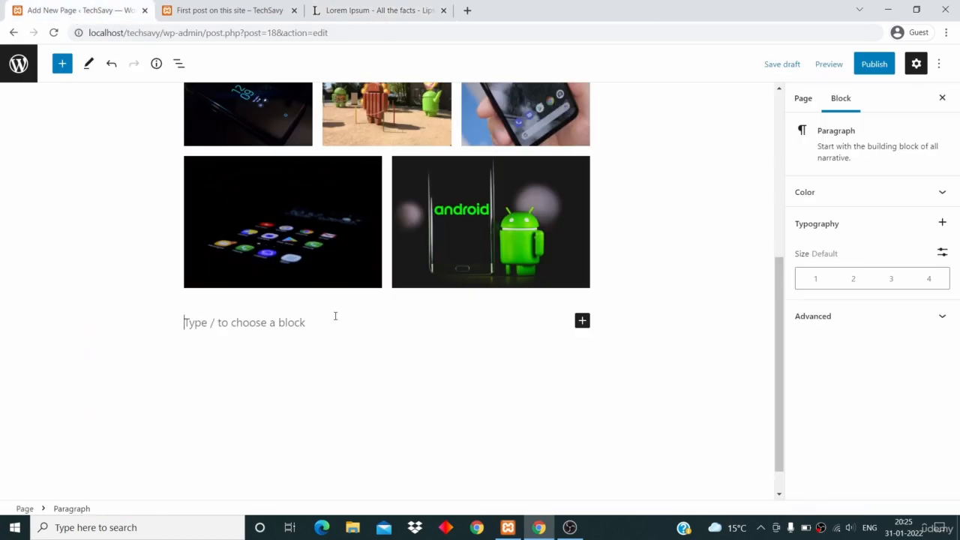
scroll(333, 319, "down", 1)
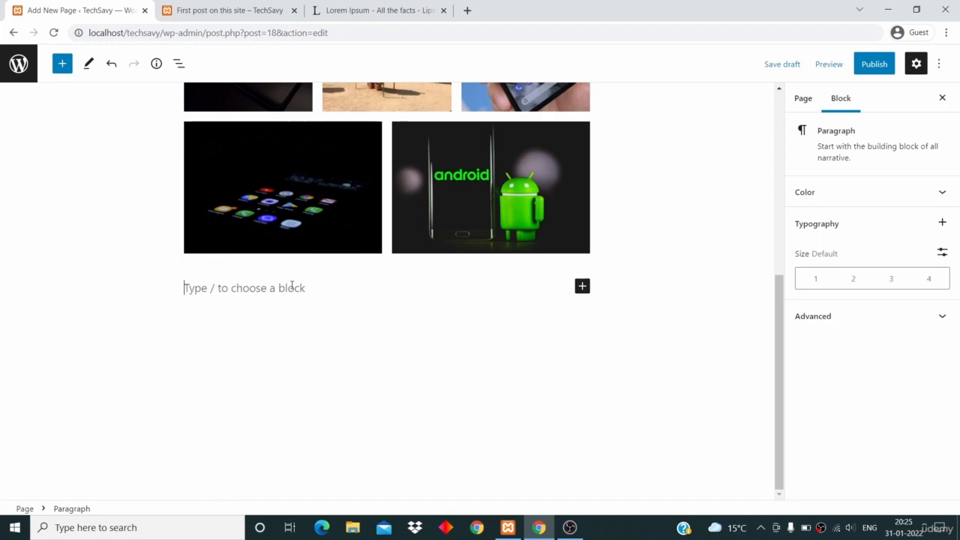
type("Lorem ipsum dolor sit amet, consectetur adipiscing elit. In cursus condimentum ex quis pellentesque. Sed egestas vestibulum quam, non laoreet felis condimentum ut. Proin a luctus tortor. Praesent augue velit, condimentum eget nisl sed, mattis consequat sem. Quisque rhoncus odio non varius tempus. Duis tristique nisl eu metus iaculis, sit amet dictum dolor ultrices. Phasellus ultrices hendrerit enim, ac scelerisque magna faucibus non. Phasellus quis aliquam eros. Sed sagittis leo in lacus vehicula suscipit. Aliquam in massa odio. Sed est libero, tempus nec ultricies blandit, sodales eu quam. Nulla pulvinar, ipsum sit amet aliquet sodales, justo diam sollicitudin sapien, ac tempor orci quam pulvinar ex. Praesent viverra interdum laoreet. In hac habitasse platea dictumst.")
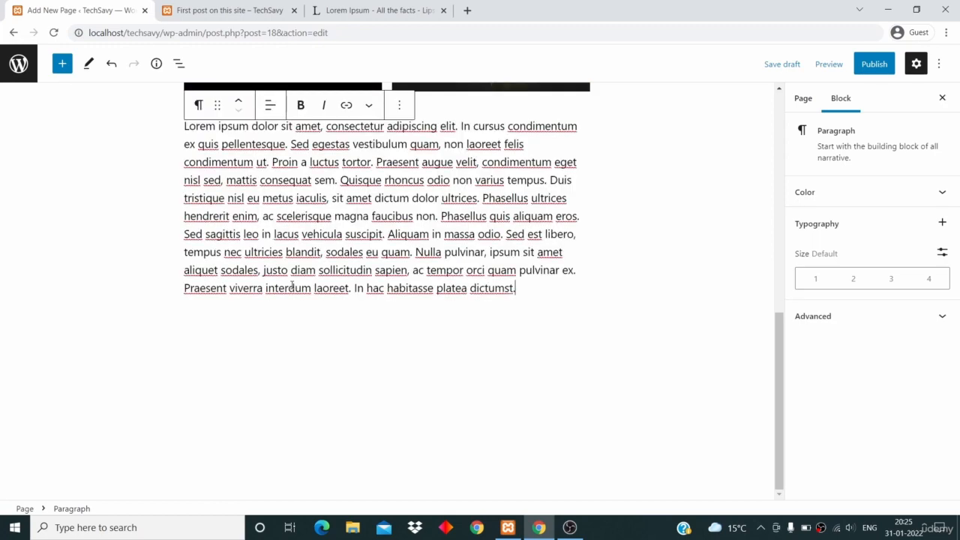
Look over the page content, then examine the Visibility and Publish date options in the page settings without changing them
scroll(292, 287, "up", 5)
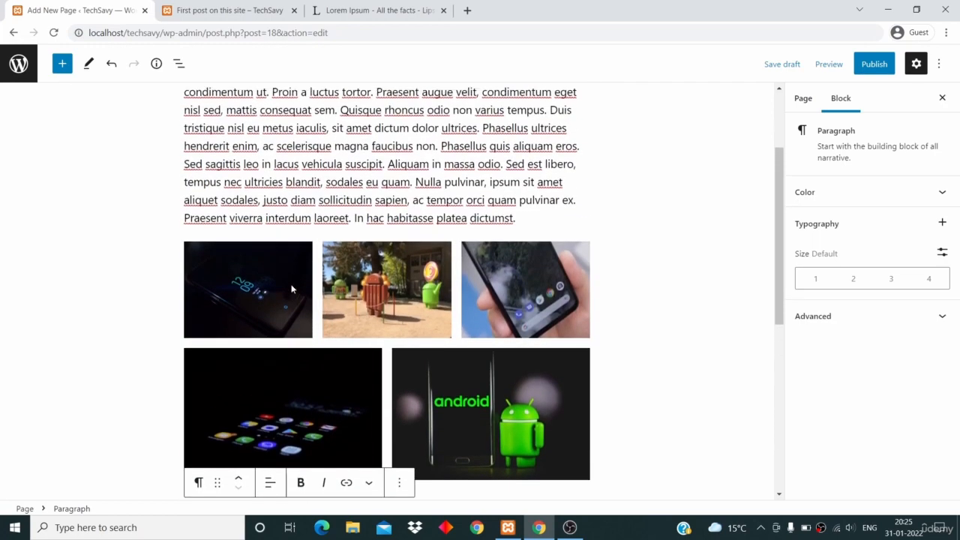
scroll(292, 286, "down", 4)
scroll(291, 286, "down", 2)
scroll(293, 289, "up", 8)
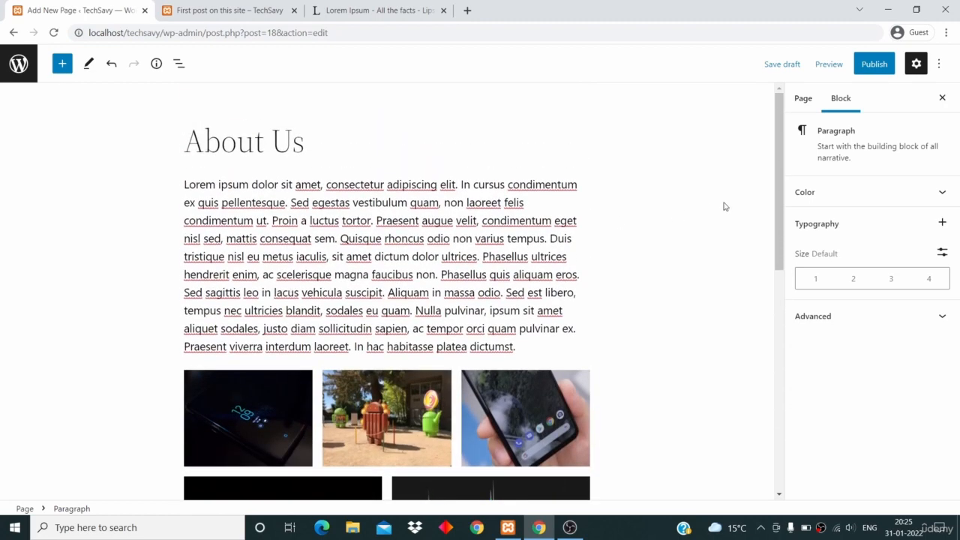
left_click(801, 99)
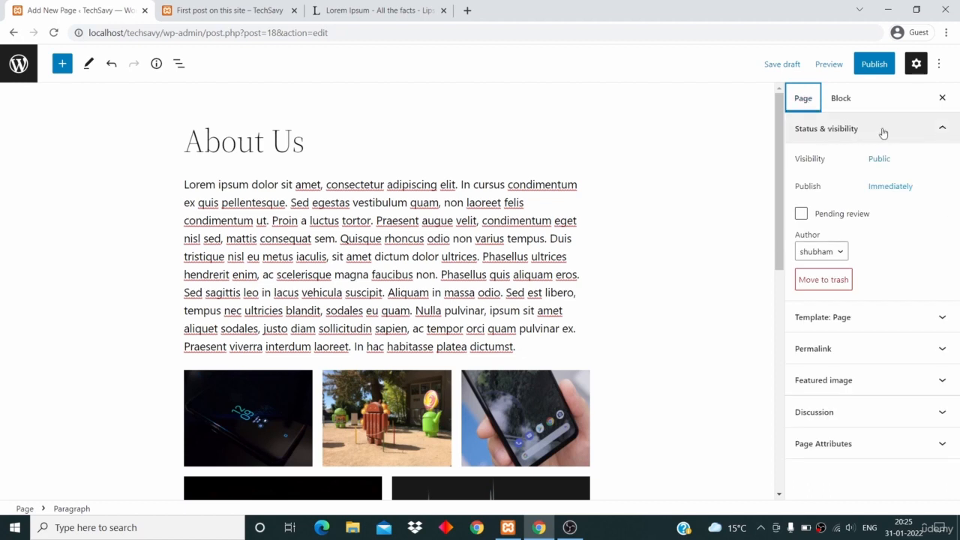
left_click(876, 169)
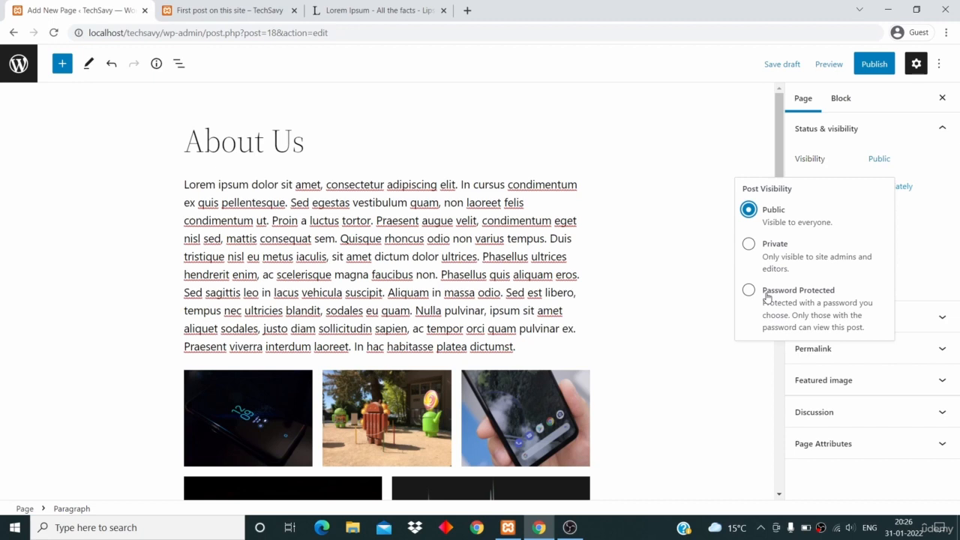
left_click(845, 131)
left_click(845, 130)
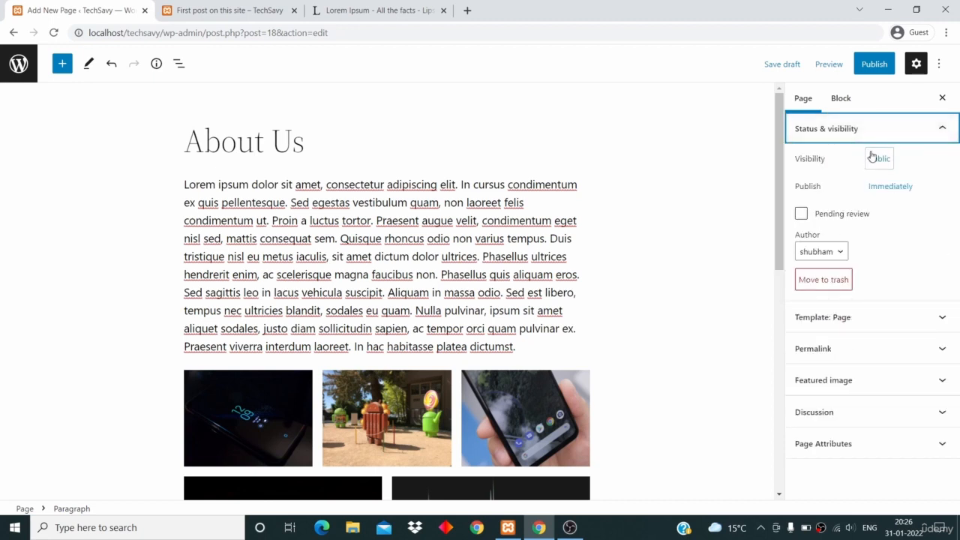
left_click(877, 195)
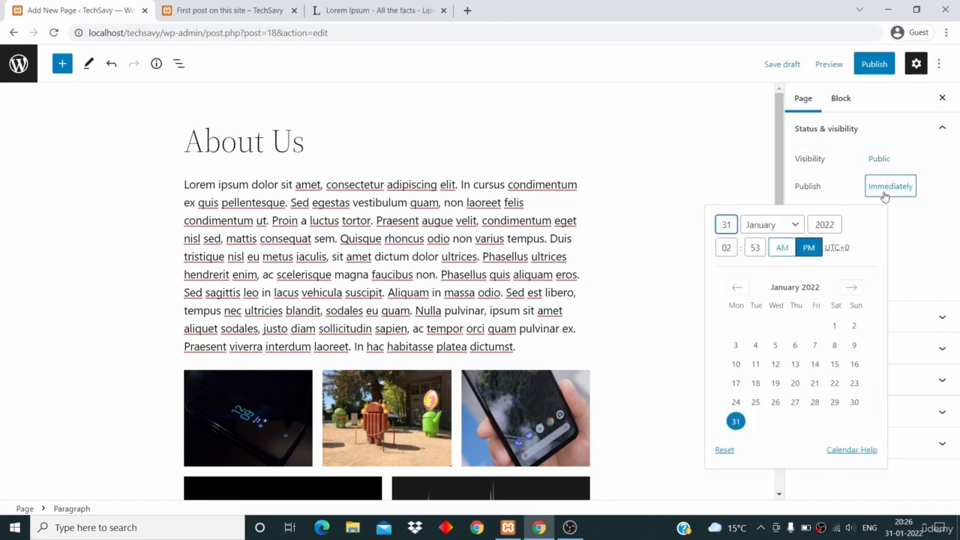
left_click(832, 185)
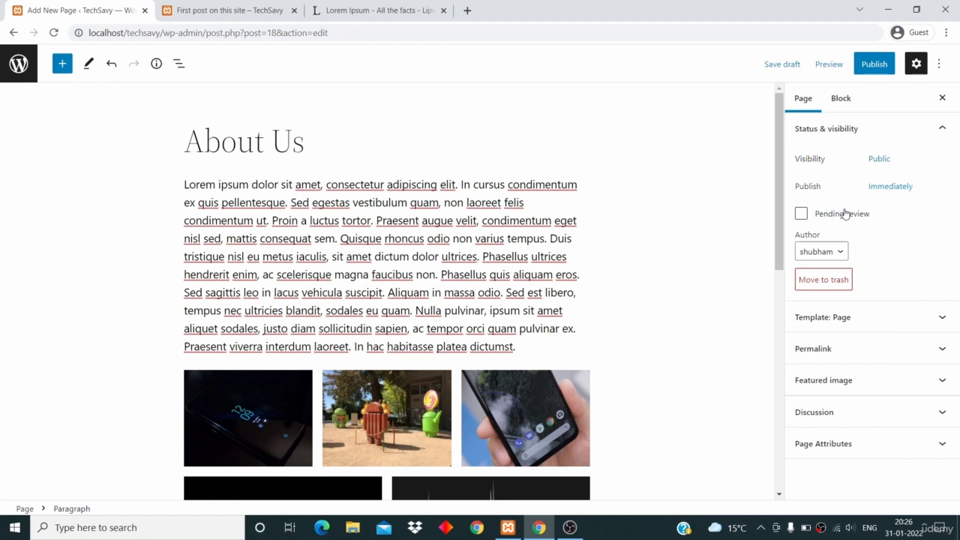
Examine the page's URL slug in the Permalink settings
left_click(828, 351)
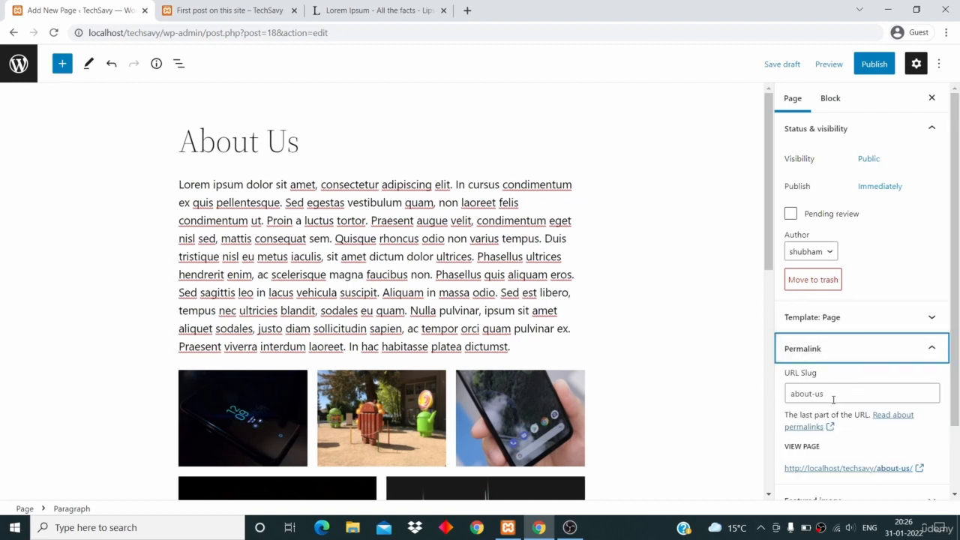
left_click_drag(832, 397, 767, 393)
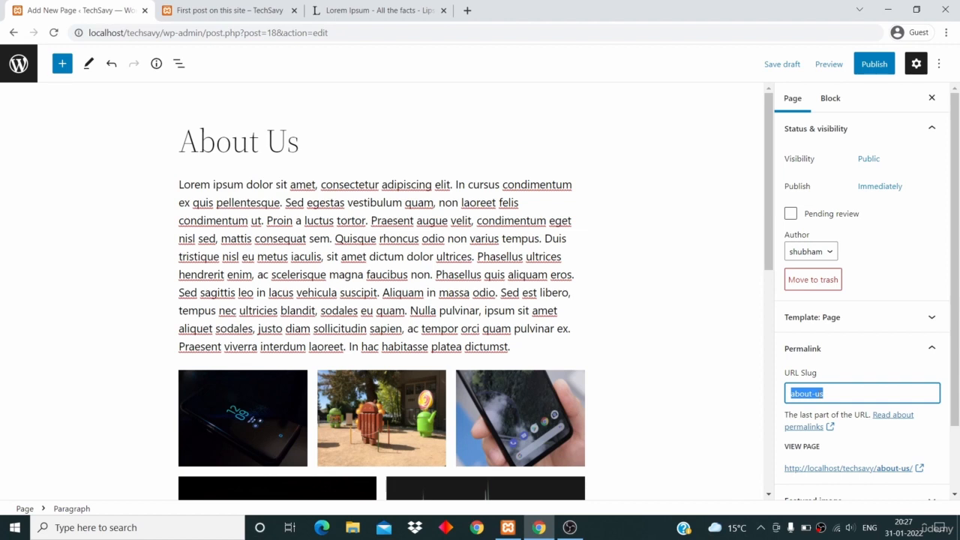
left_click(875, 351)
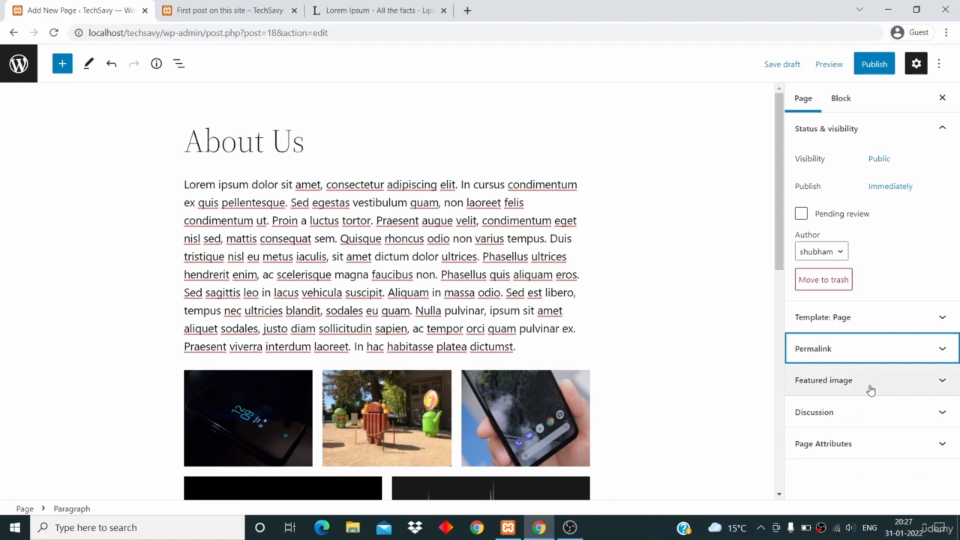
Examine the page's Featured image, Discussion and Page Attributes settings
left_click(871, 386)
scroll(856, 427, "down", 1)
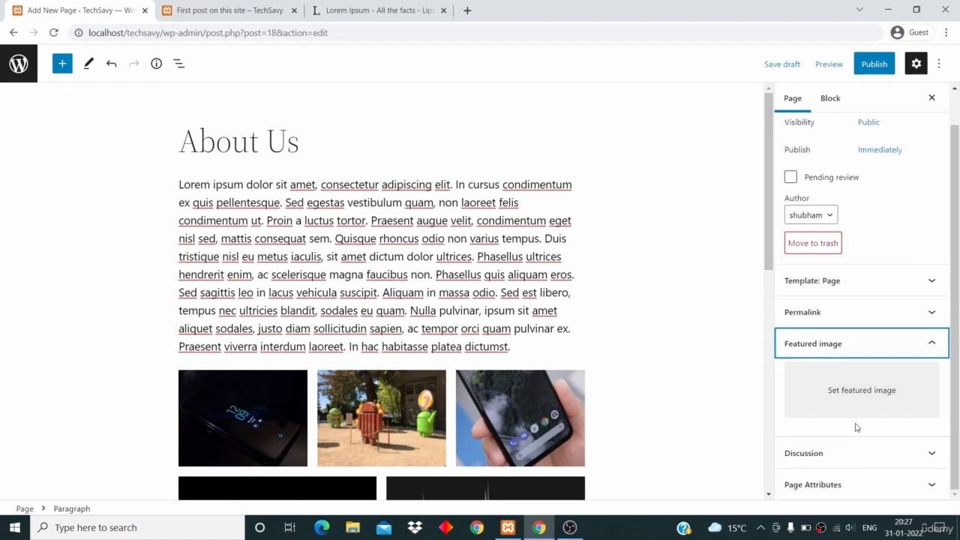
left_click(835, 454)
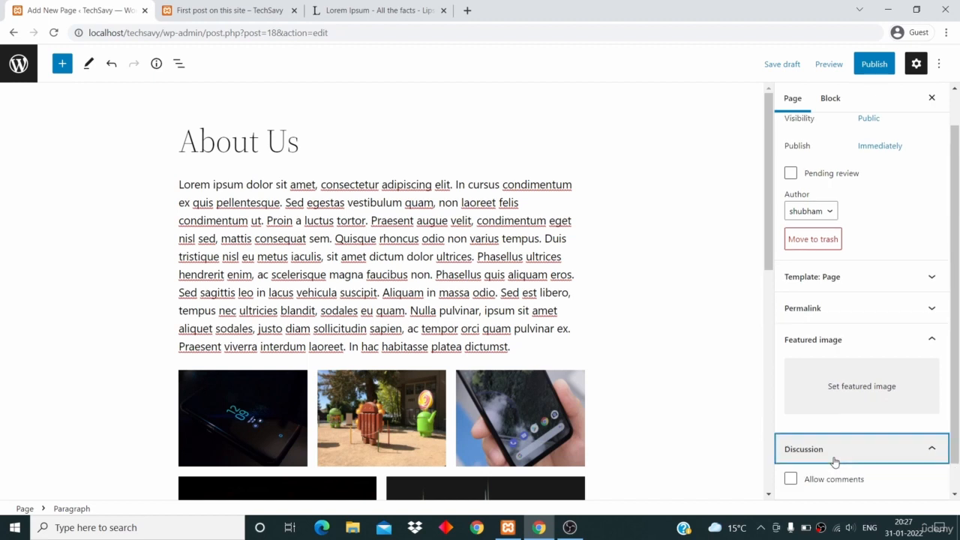
scroll(837, 484, "down", 1)
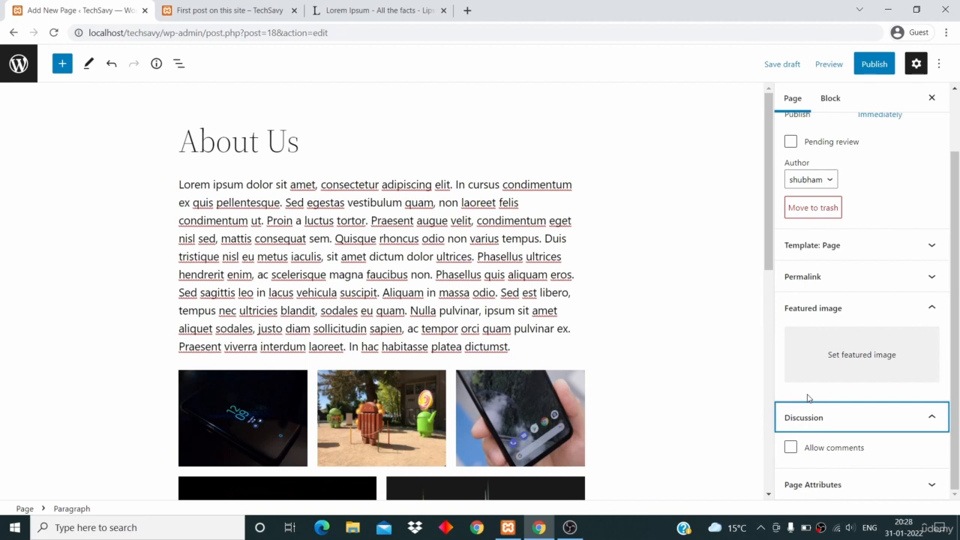
left_click(842, 486)
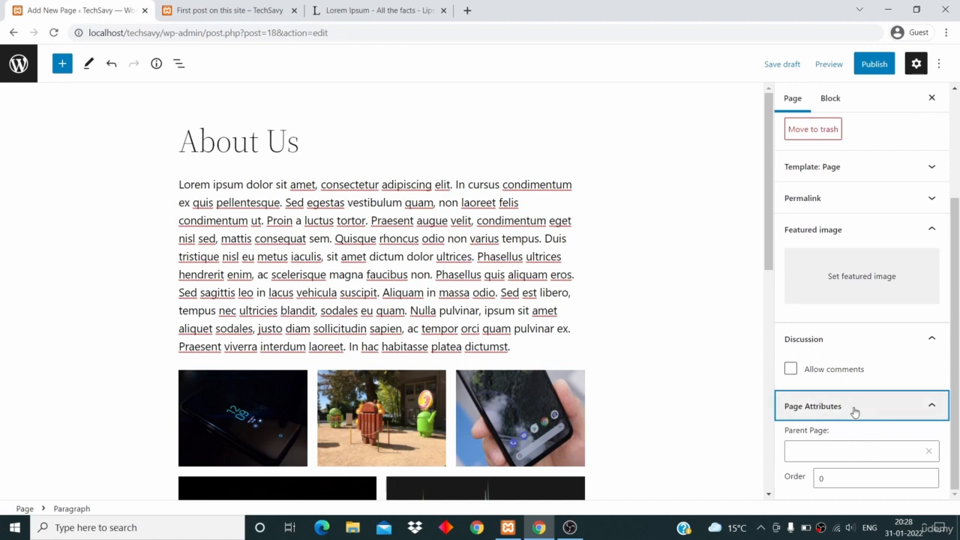
left_click(852, 411)
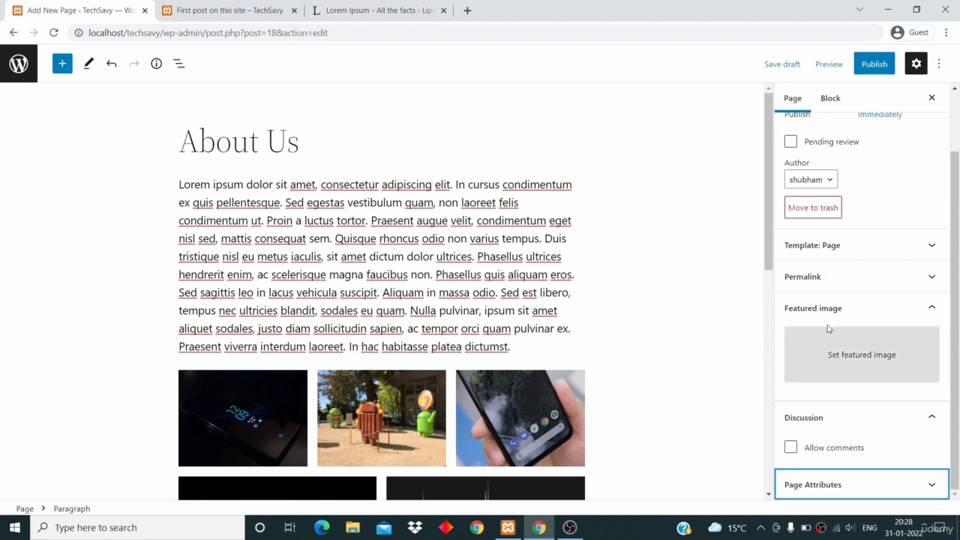
Publish the About Us page immediately with public visibility
scroll(830, 326, "up", 1)
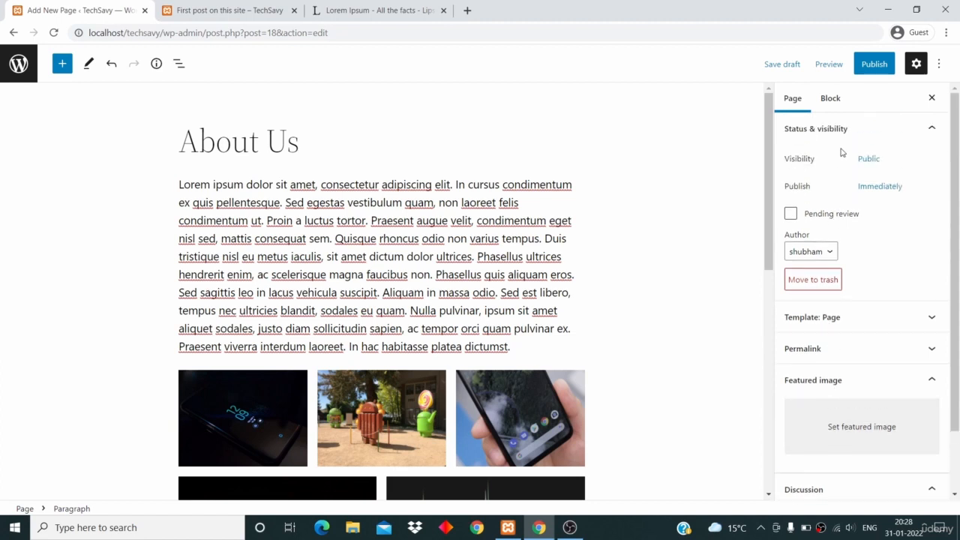
left_click(874, 65)
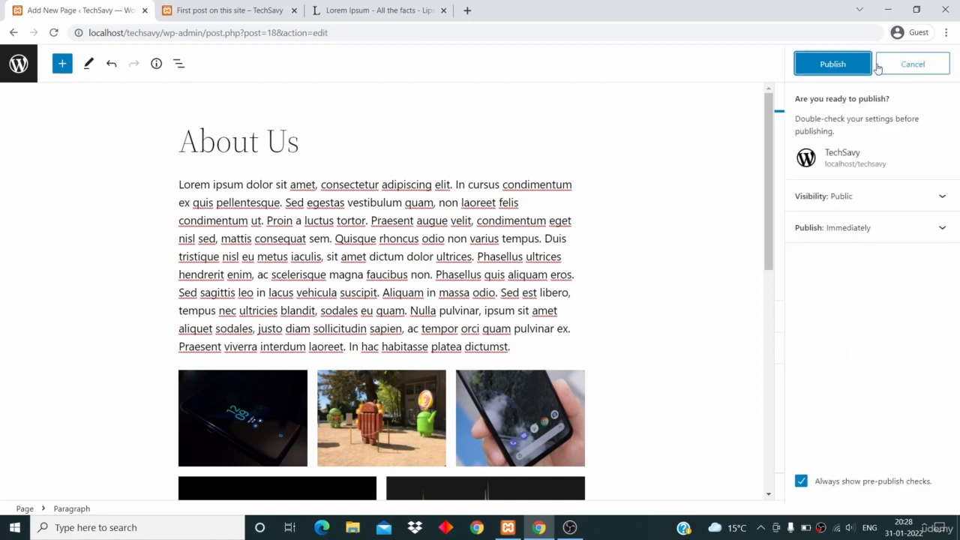
left_click(833, 66)
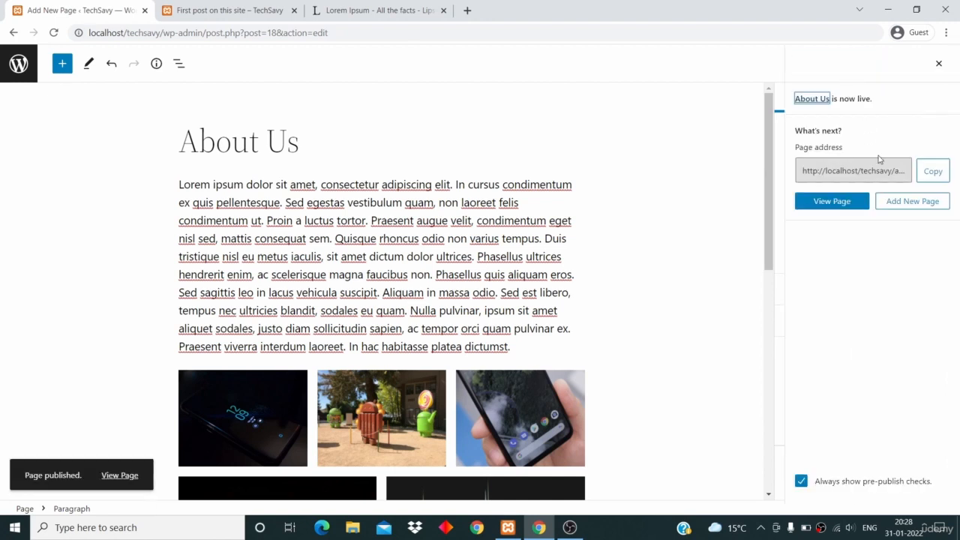
View the published About Us page and examine its URL slug, text paragraphs and image gallery
left_click(840, 205)
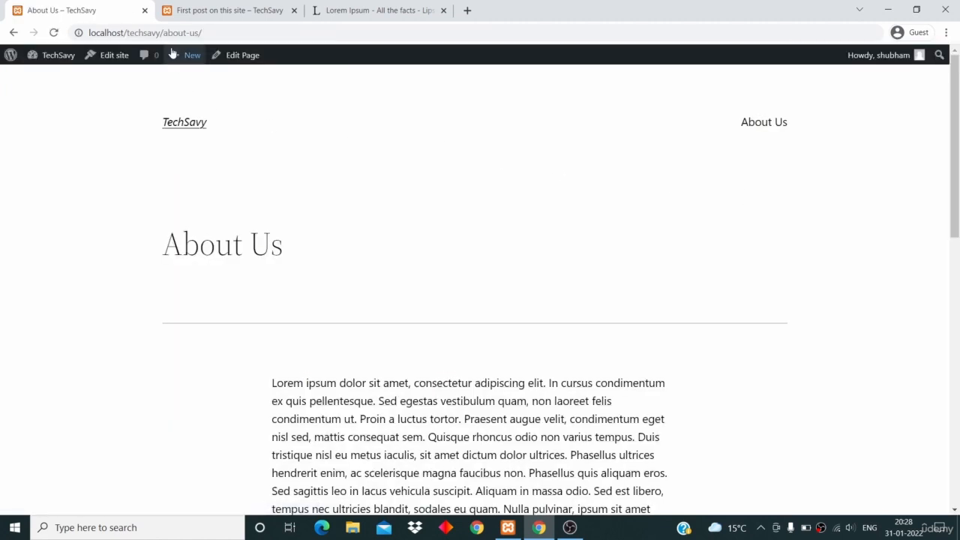
left_click_drag(161, 32, 200, 32)
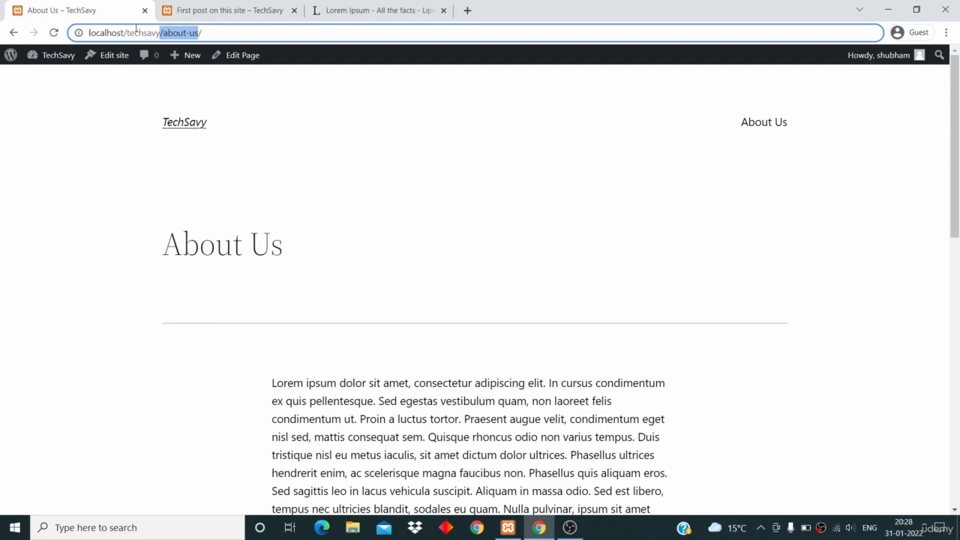
scroll(251, 197, "down", 2)
scroll(252, 197, "down", 7)
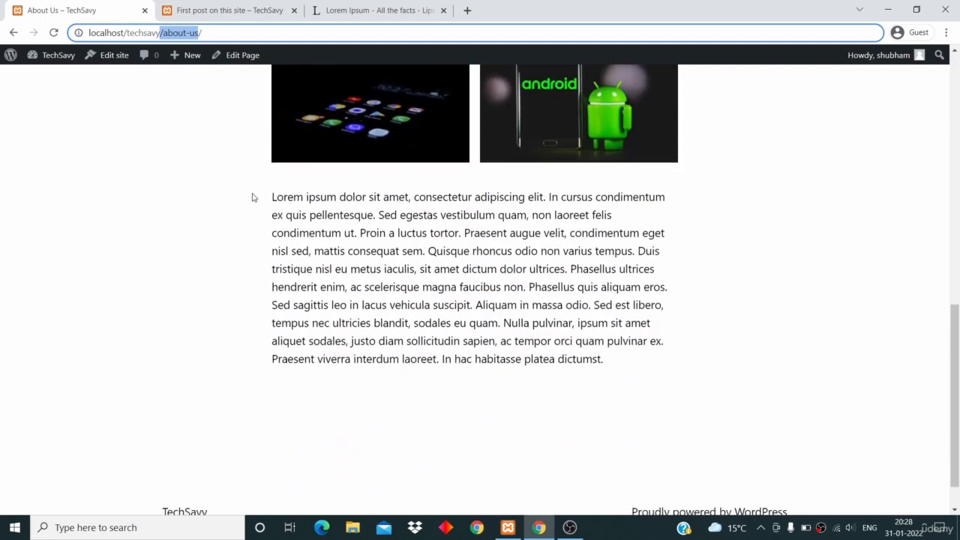
scroll(252, 197, "up", 6)
scroll(252, 197, "up", 4)
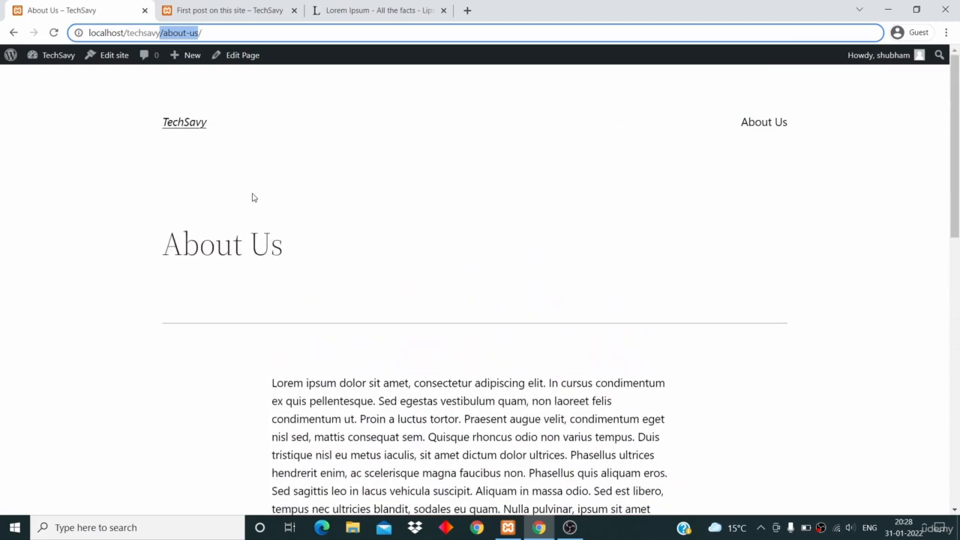
left_click(228, 246)
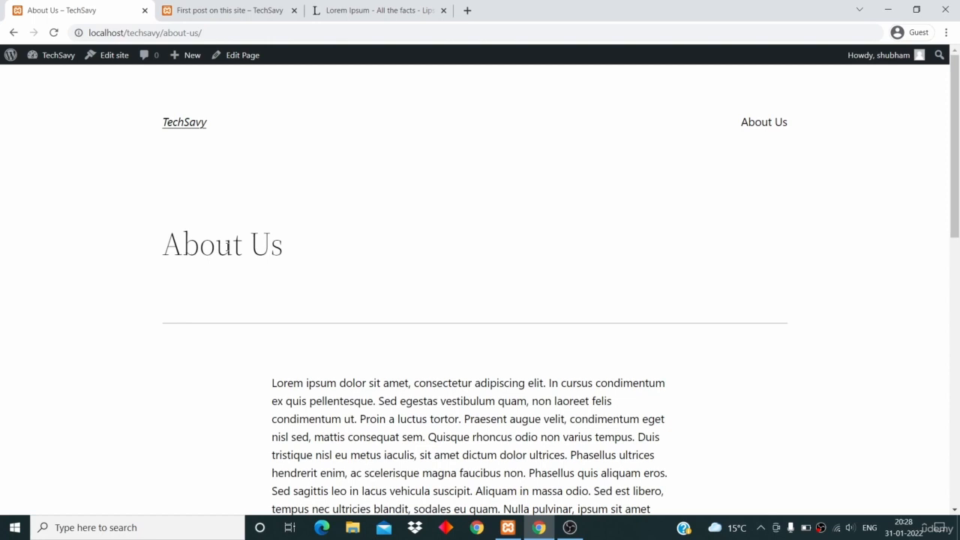
scroll(228, 249, "down", 2)
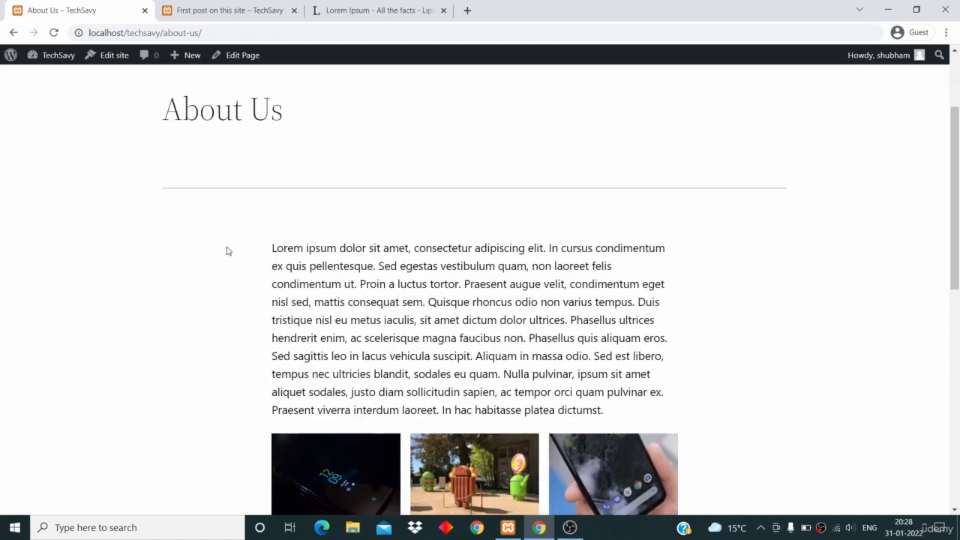
scroll(228, 251, "down", 3)
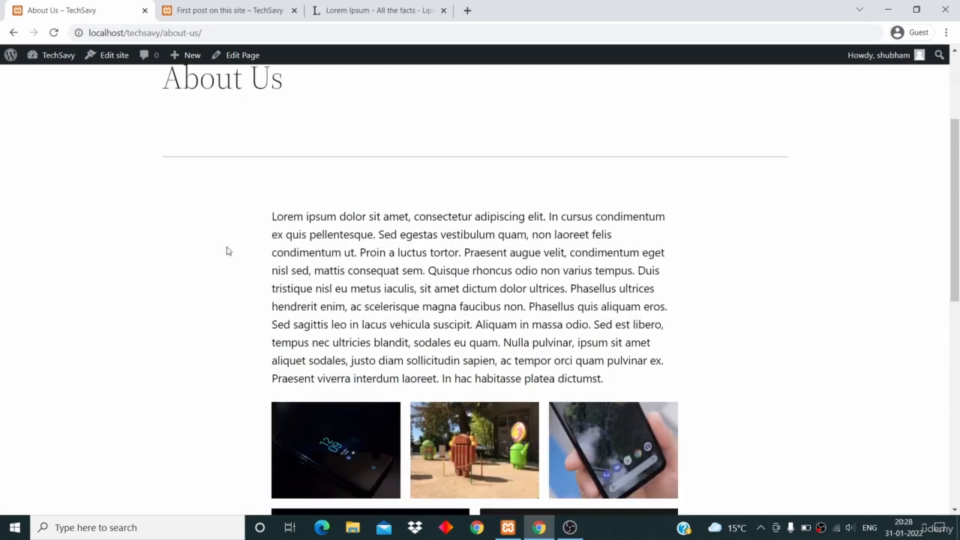
scroll(228, 250, "up", 5)
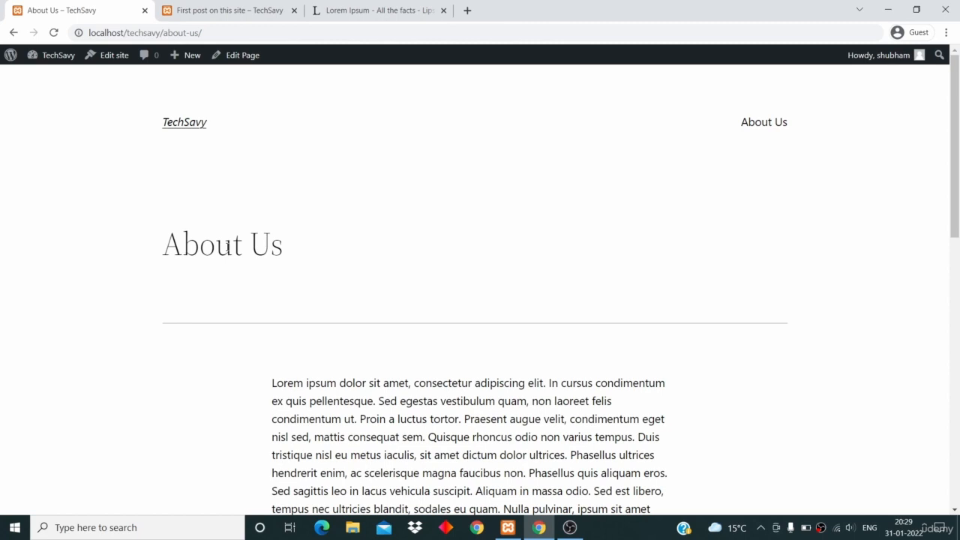
Review the live About Us page's title heading and how the paragraph and image gallery are laid out beneath it
scroll(227, 247, "down", 1)
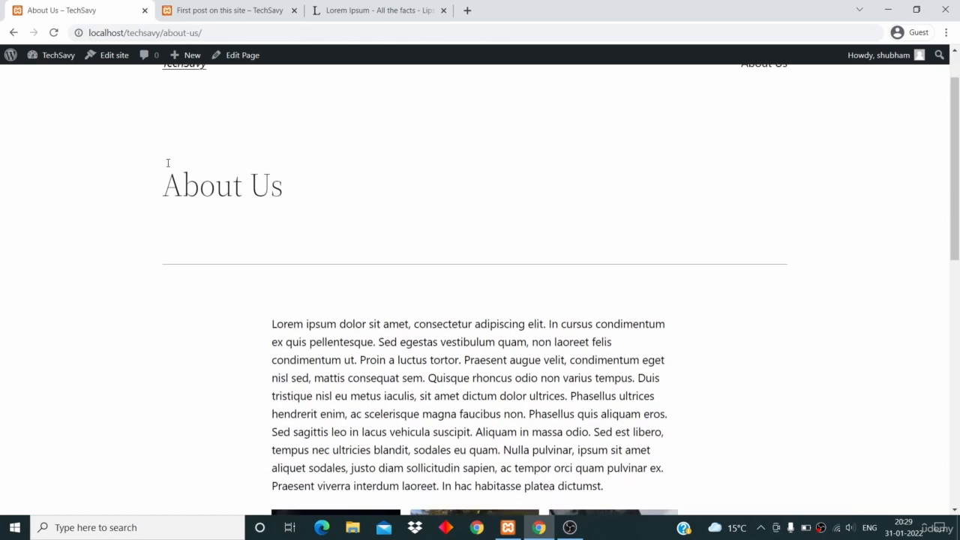
triple_click(197, 181)
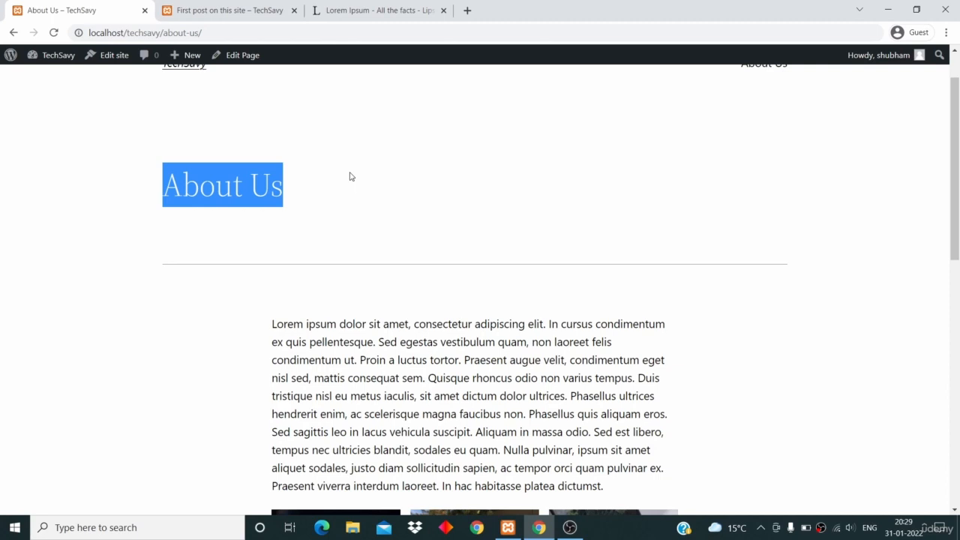
scroll(350, 176, "down", 1)
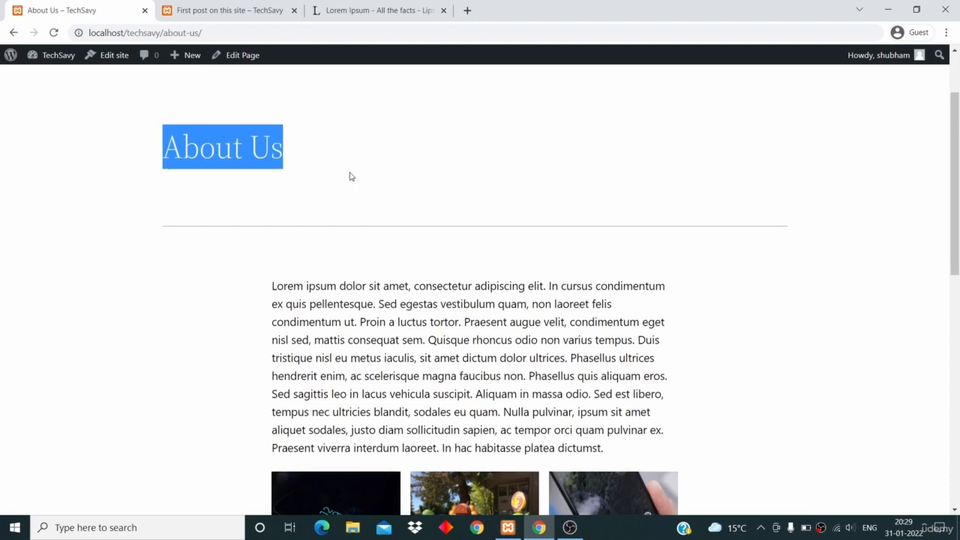
scroll(350, 176, "up", 2)
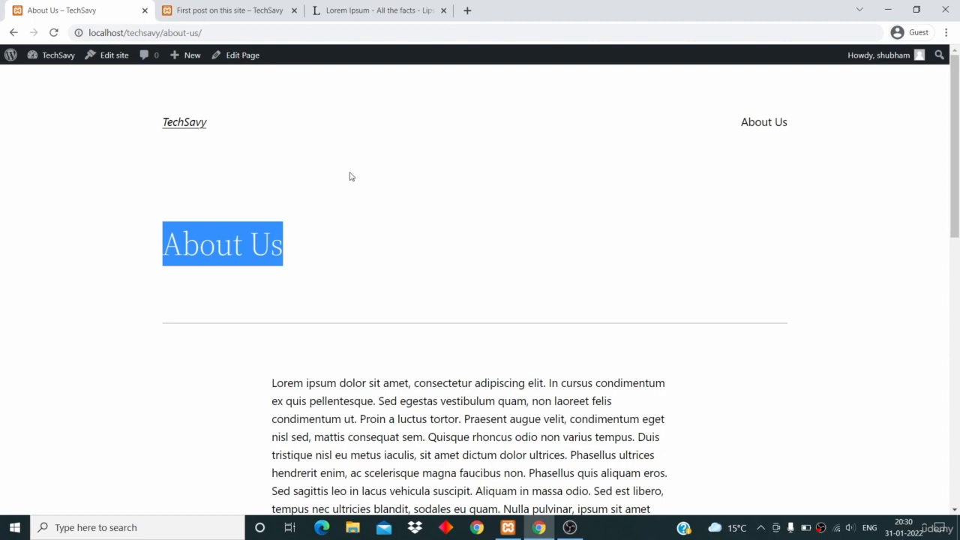
left_click(323, 246)
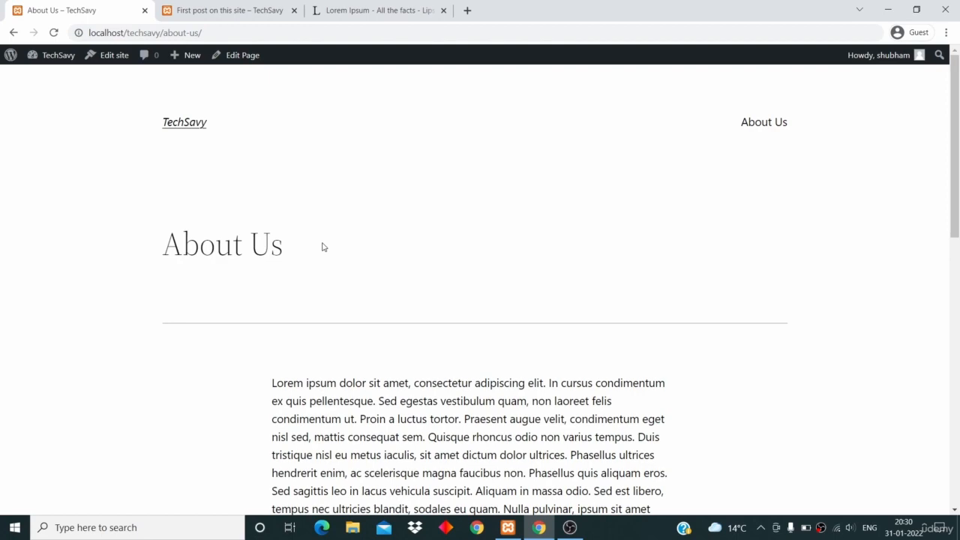
scroll(321, 247, "down", 5)
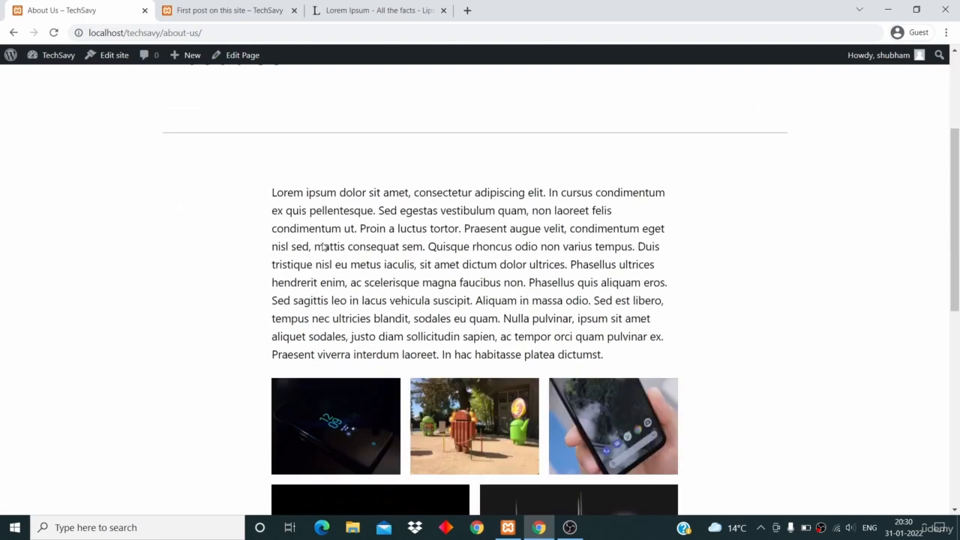
scroll(321, 247, "up", 5)
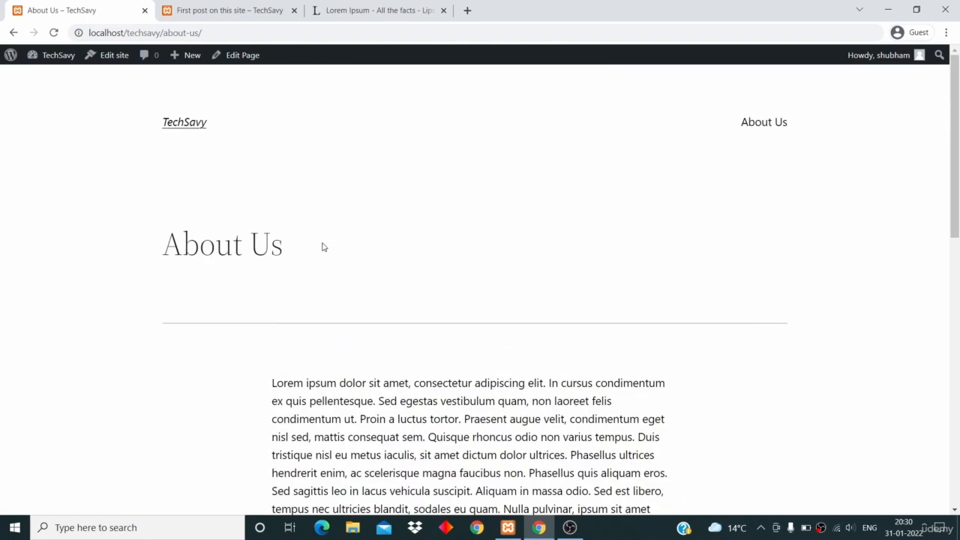